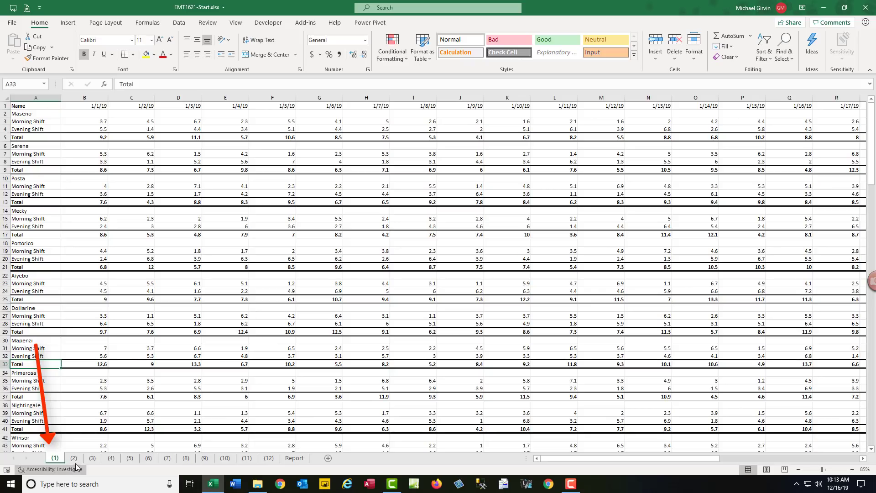
Browse the monthly sheets (2), (3) and (4), then go to the Report sheet
left_click(73, 458)
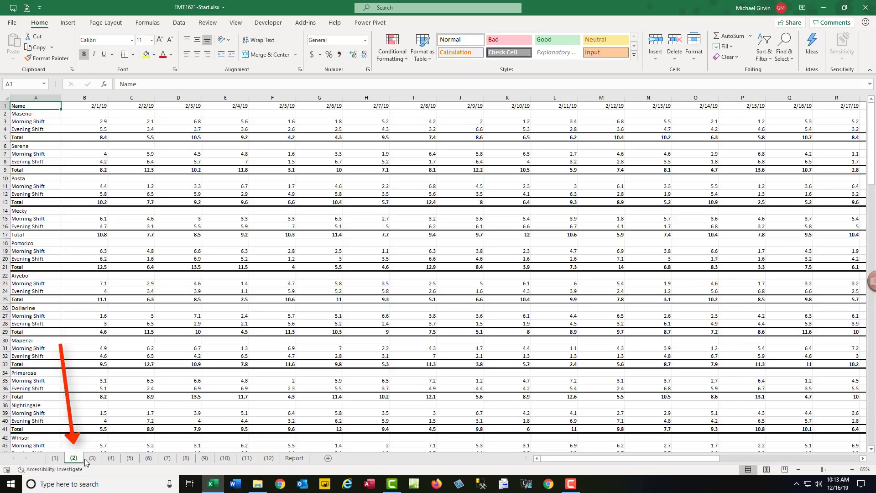
left_click(92, 457)
left_click(111, 457)
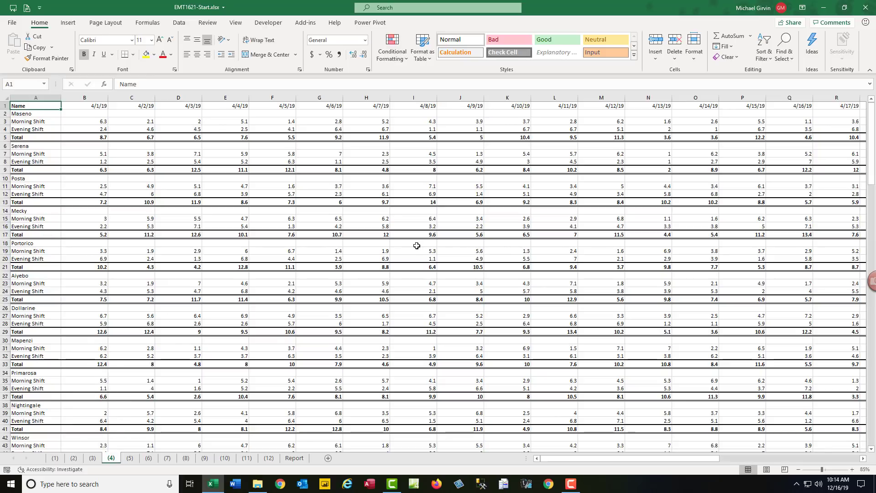
left_click(295, 457)
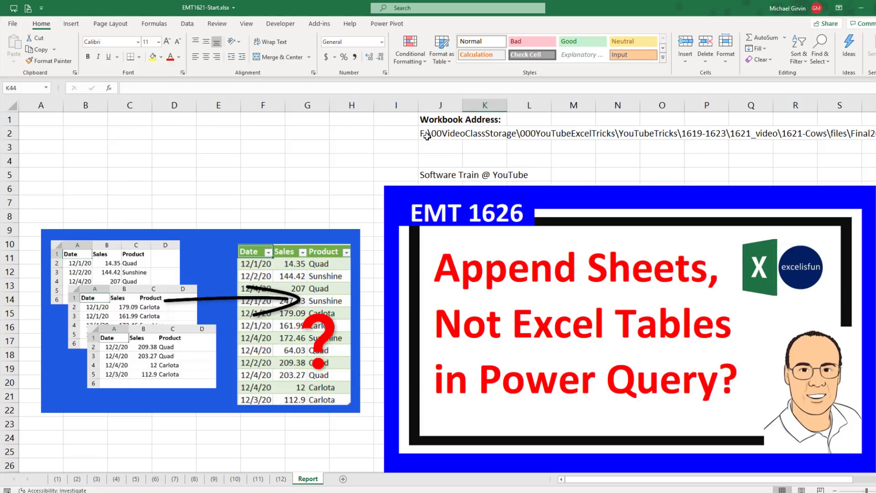
Recalculate J2's SUBSTITUTE/CELL formula so it shows E:\EMT1621-Start.xlsx
double_click(423, 133)
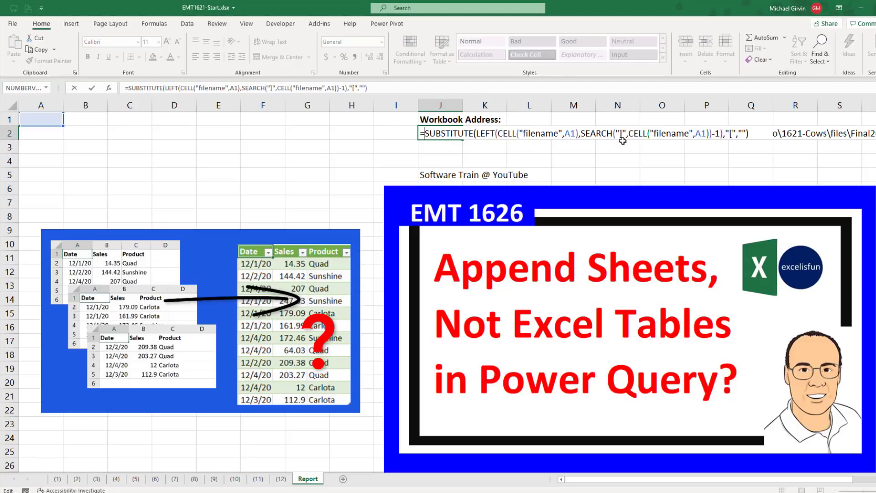
key("Return")
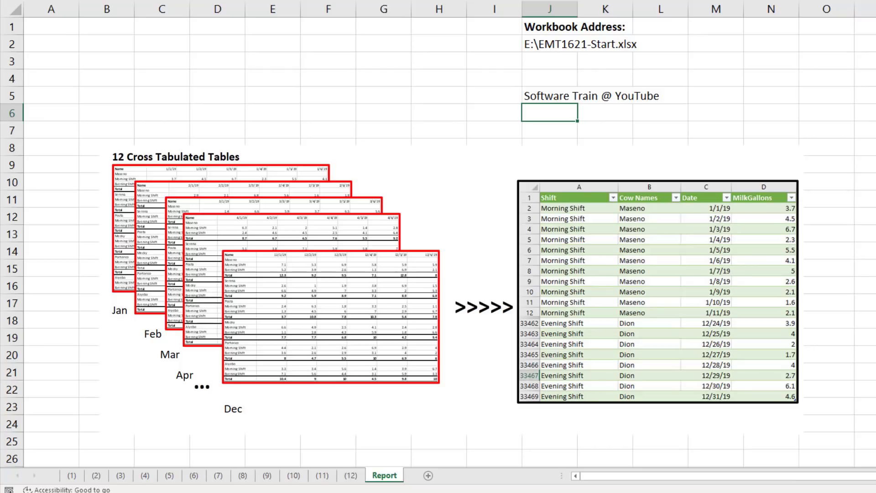
left_click(73, 475)
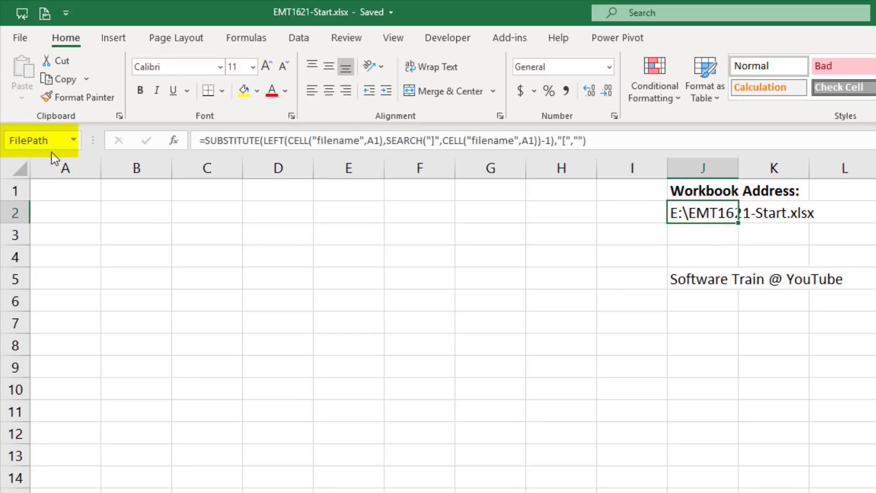
Load the FilePath cell into Power Query, removing its Changed Type and Promoted Headers steps
left_click(299, 40)
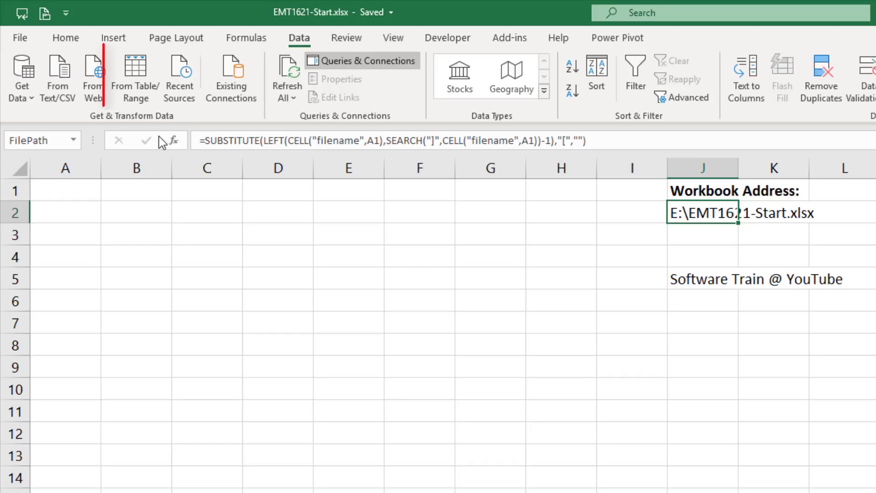
left_click(136, 99)
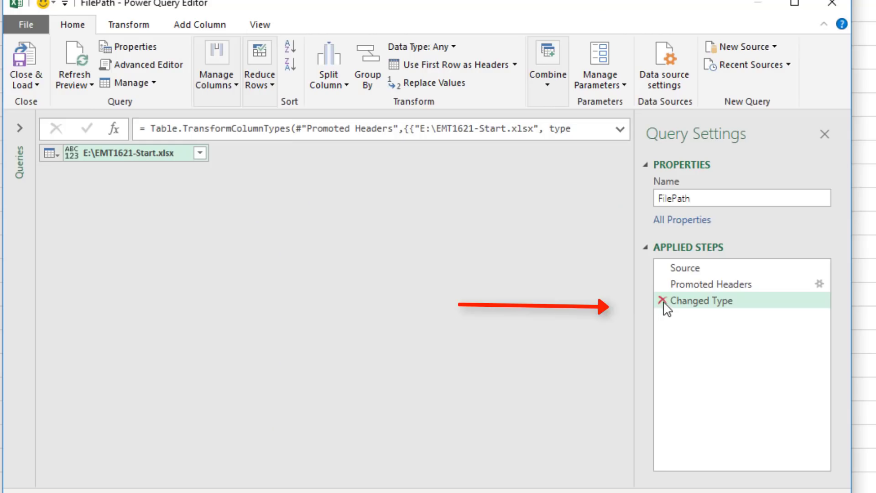
left_click(658, 307)
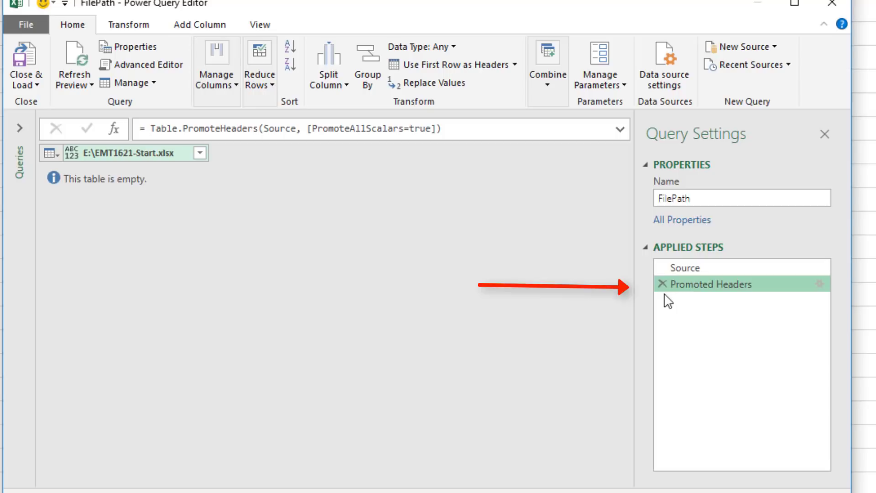
left_click(662, 283)
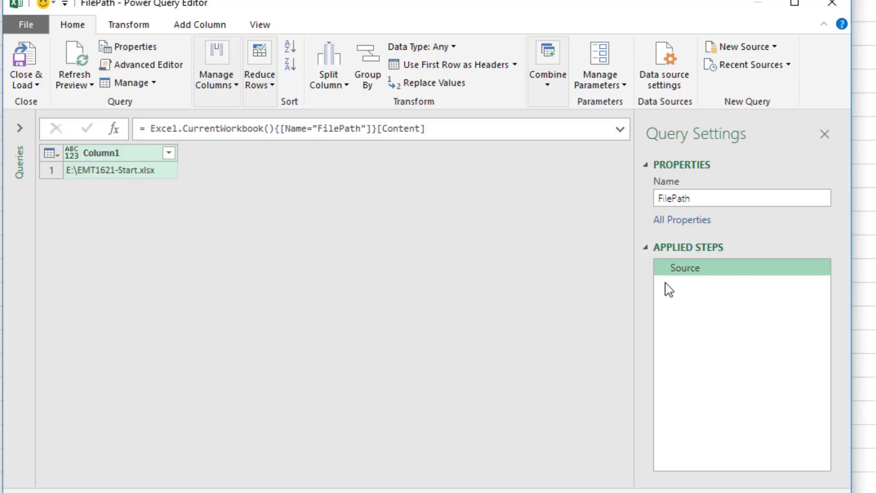
Rename the query from FilePath to DataInProperDataSet
left_click(711, 198)
double_click(712, 199)
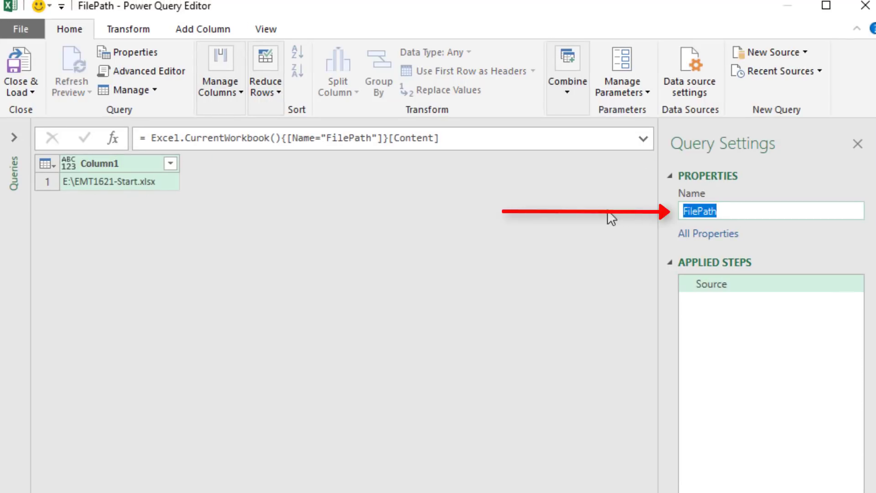
type("DataInProperDataSet")
key("Return")
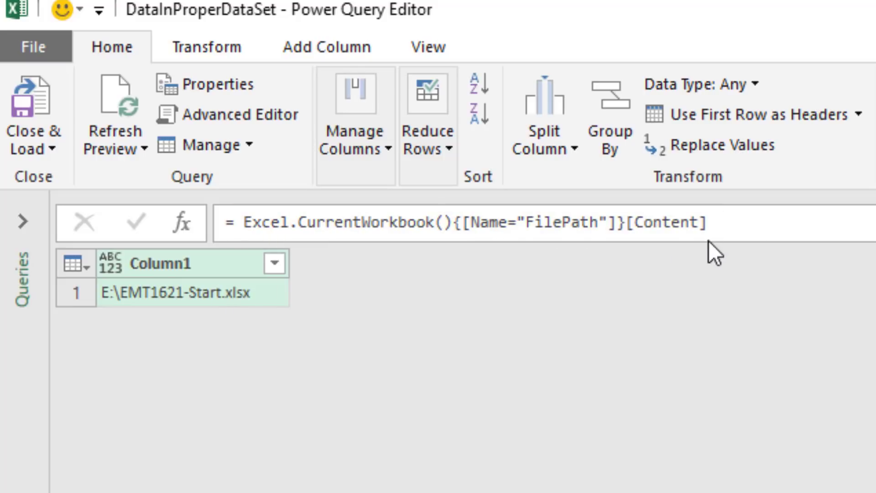
Append {0}[Column1] to the Source formula so it returns the text E:\EMT1621-Start.xlsx
left_click(726, 226)
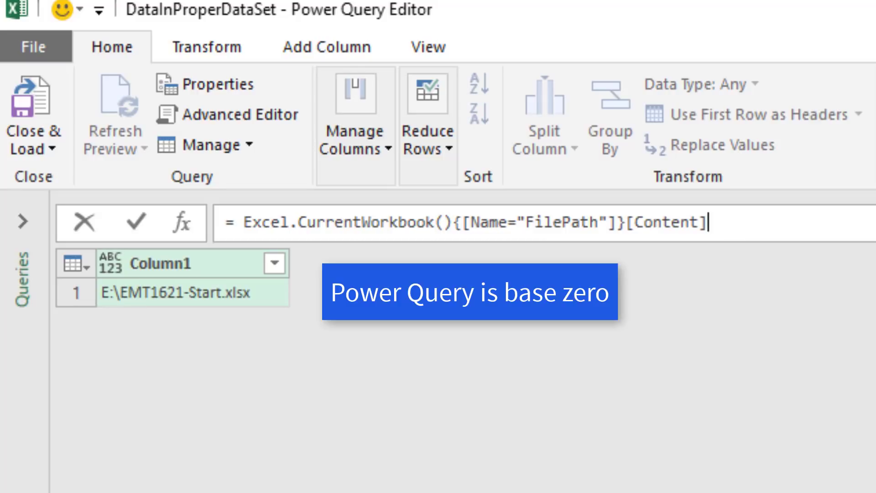
type("{")
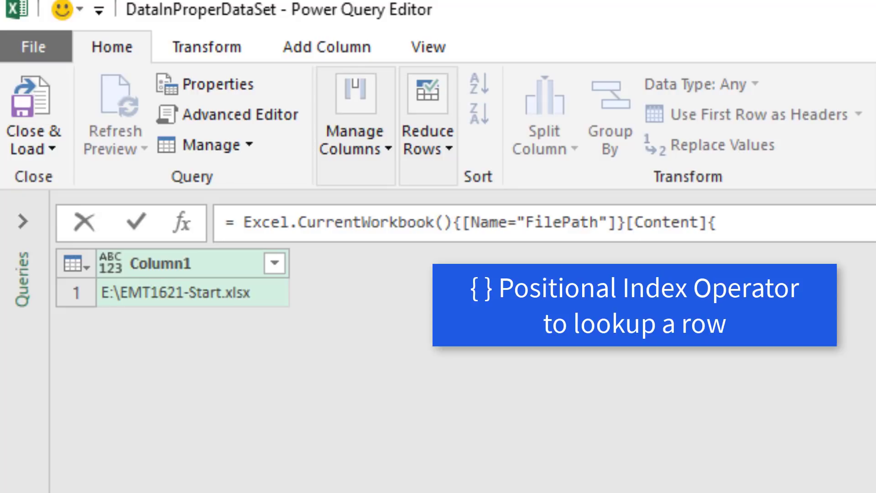
type("0")
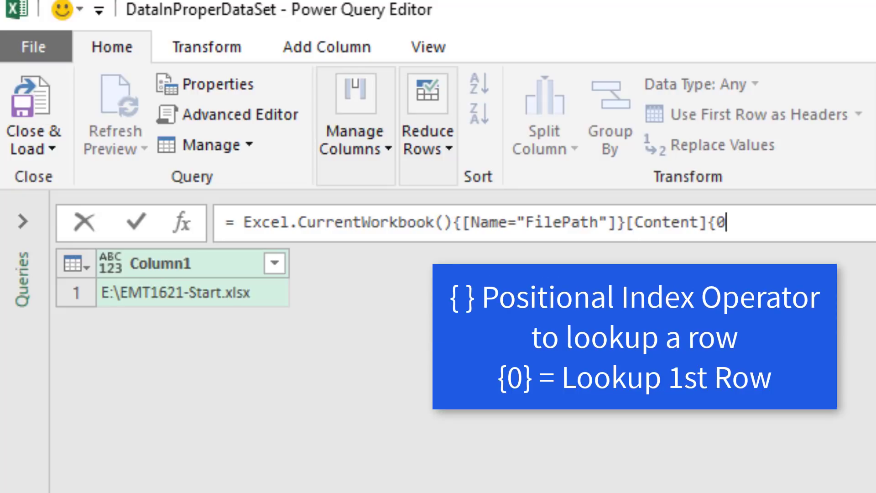
type("}")
key("Return")
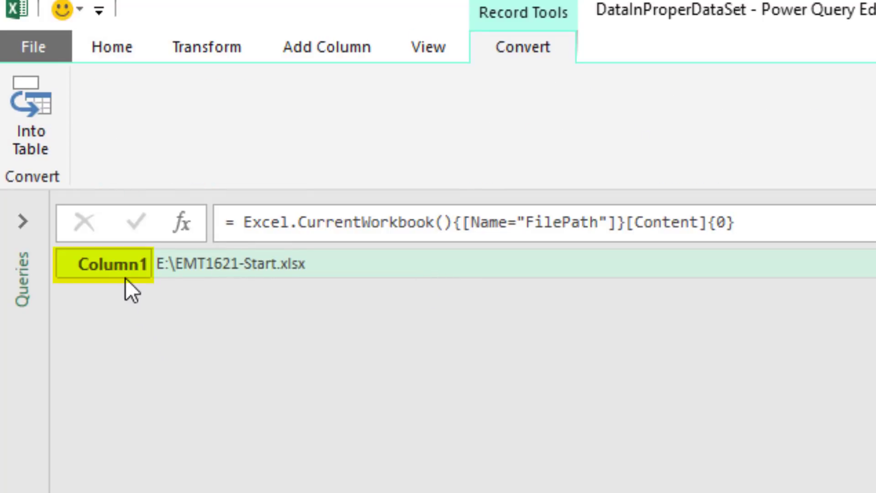
left_click(768, 224)
type("[")
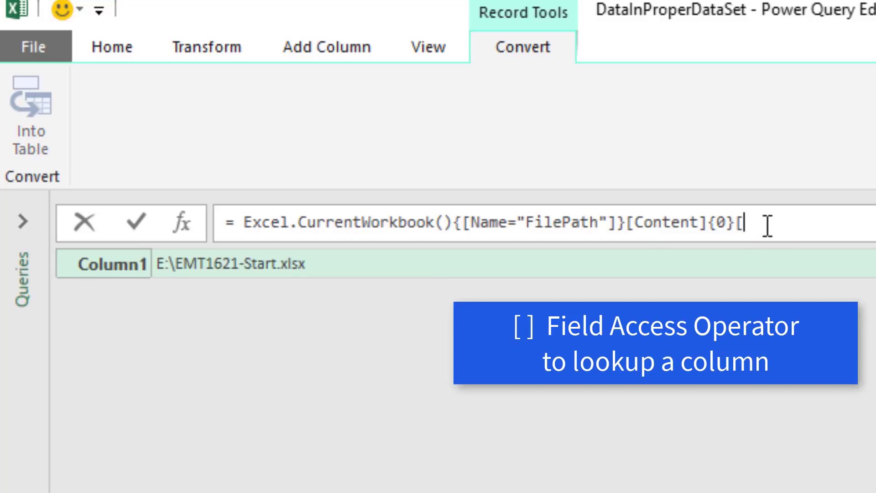
type("Column1]")
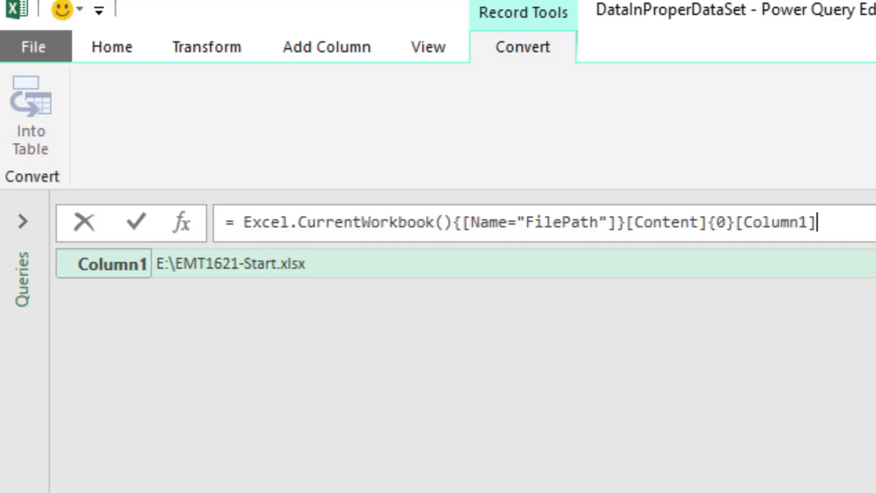
key("Return")
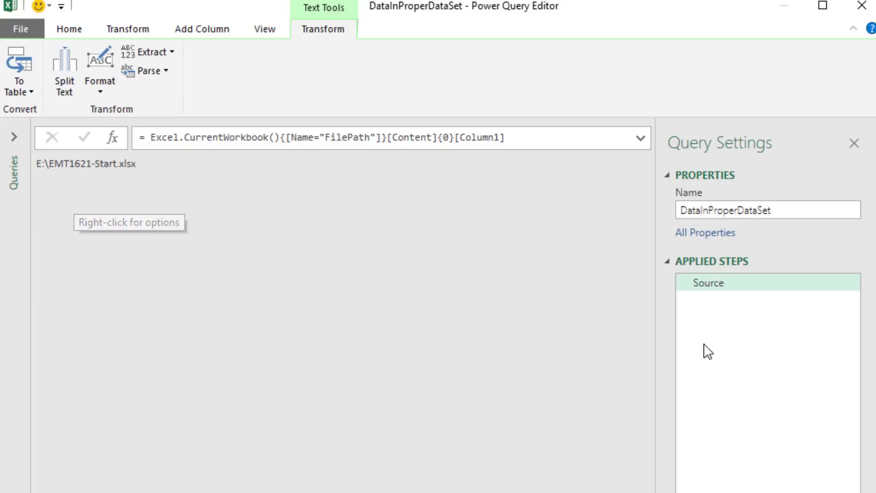
Add a Custom1 step, Excel.Workbook(File.Contents(Source), null, true), listing the workbook's sheets
left_click(20, 136)
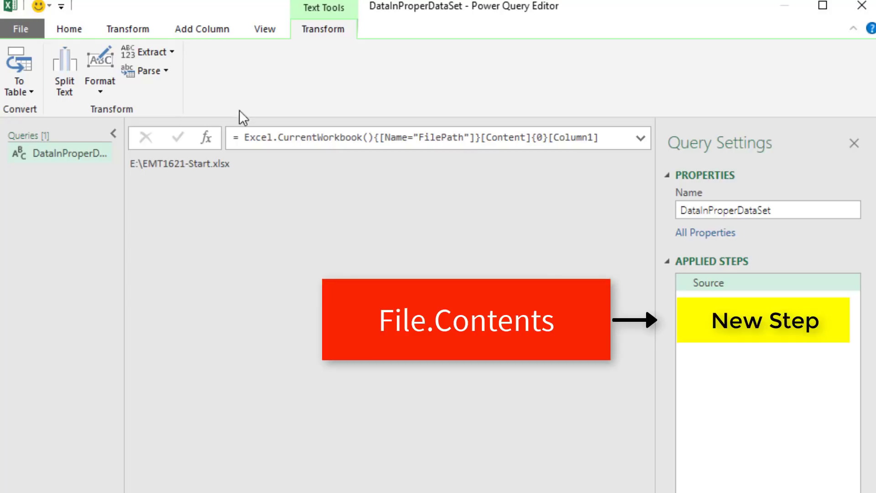
left_click(209, 141)
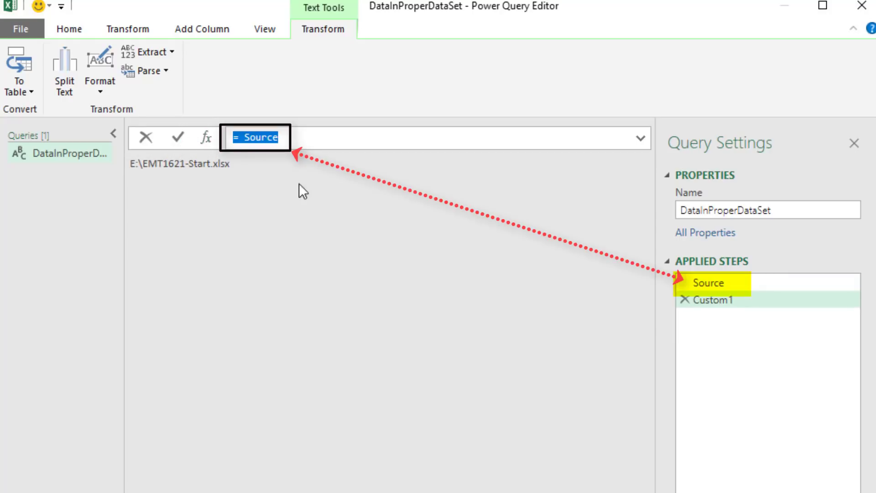
left_click(240, 139)
type("File.")
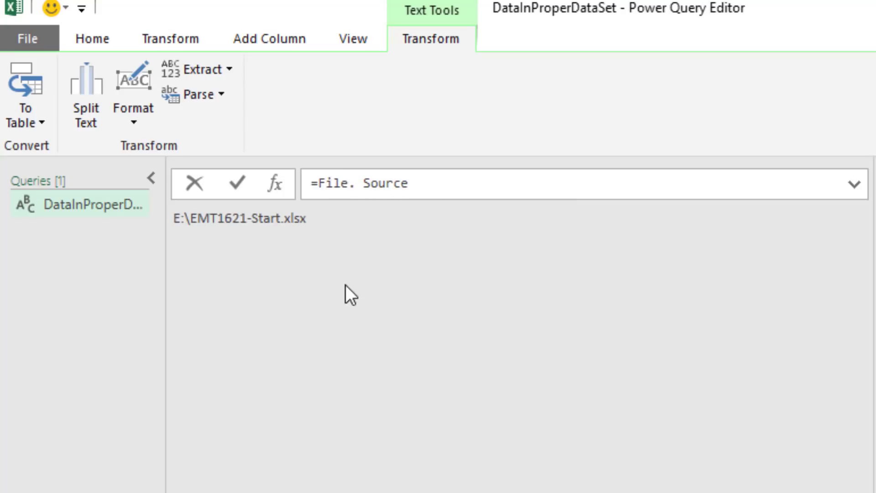
type("Con")
key("Tab")
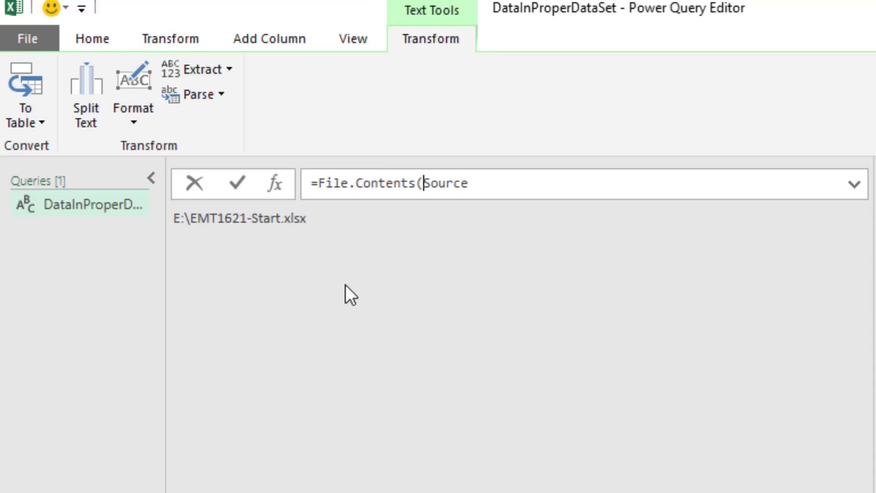
left_click(505, 178)
key("Return")
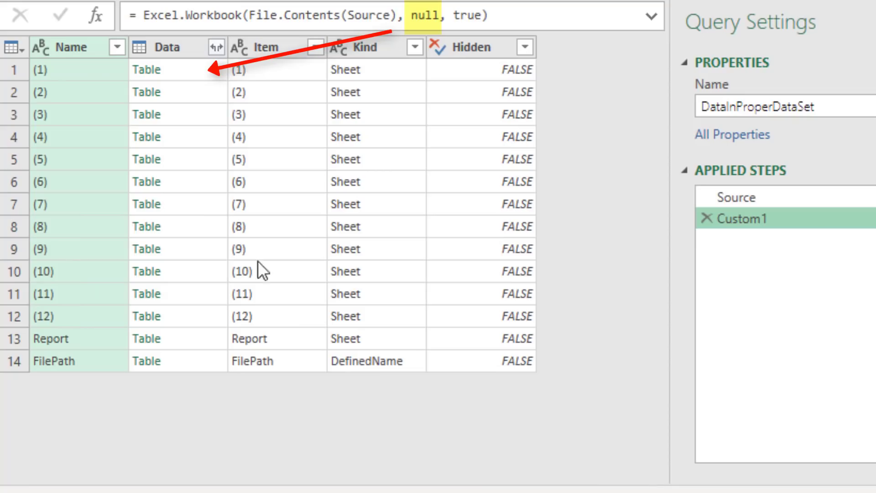
left_click(190, 72)
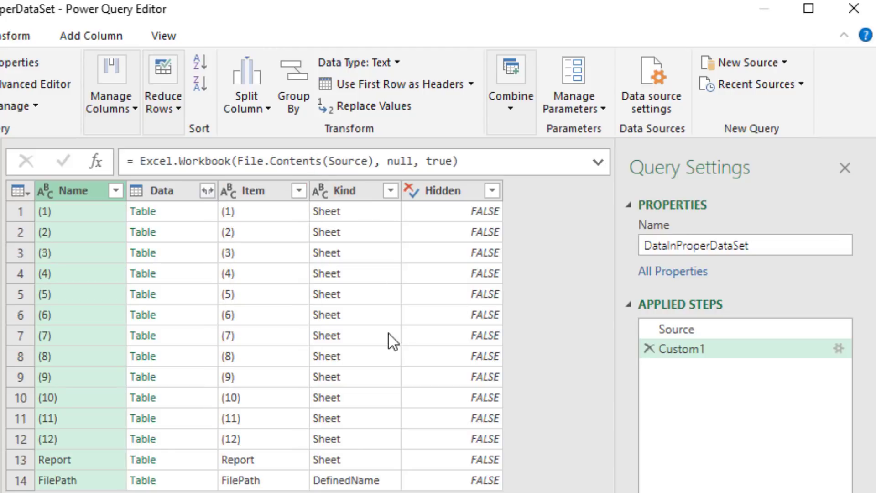
Filter out DefinedName from Kind and Report from Item, keeping the twelve monthly sheets
left_click(390, 191)
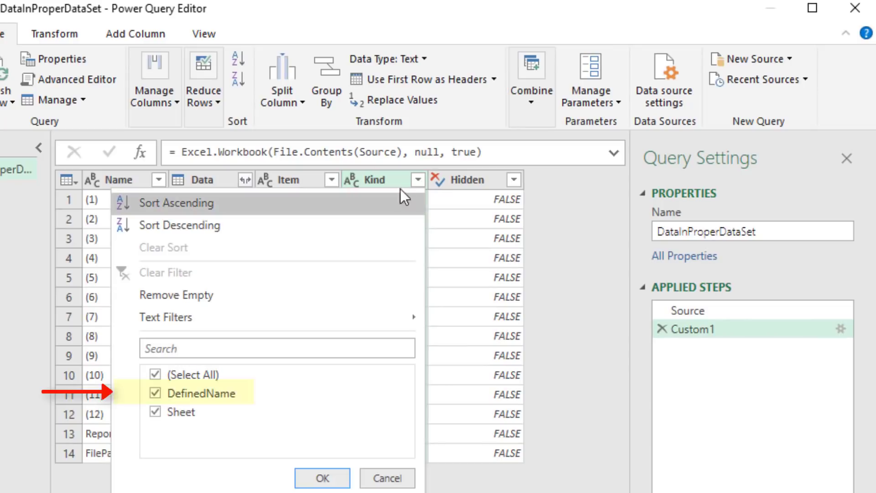
left_click(155, 393)
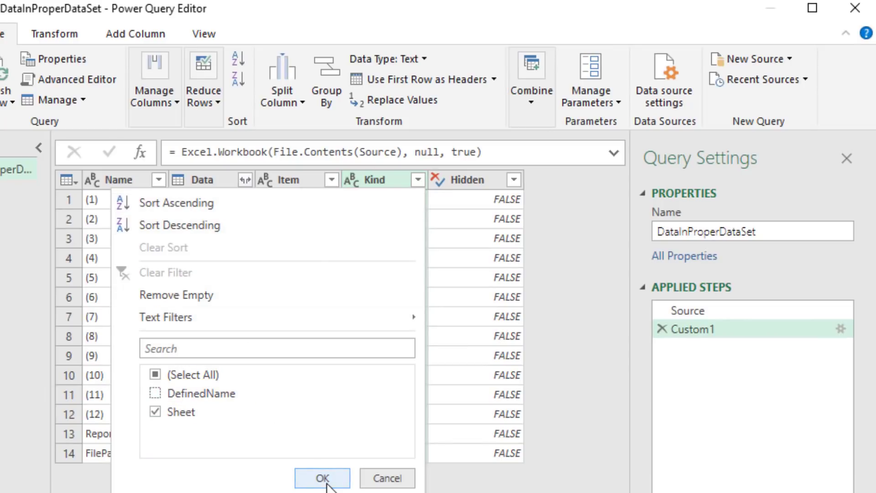
left_click(323, 478)
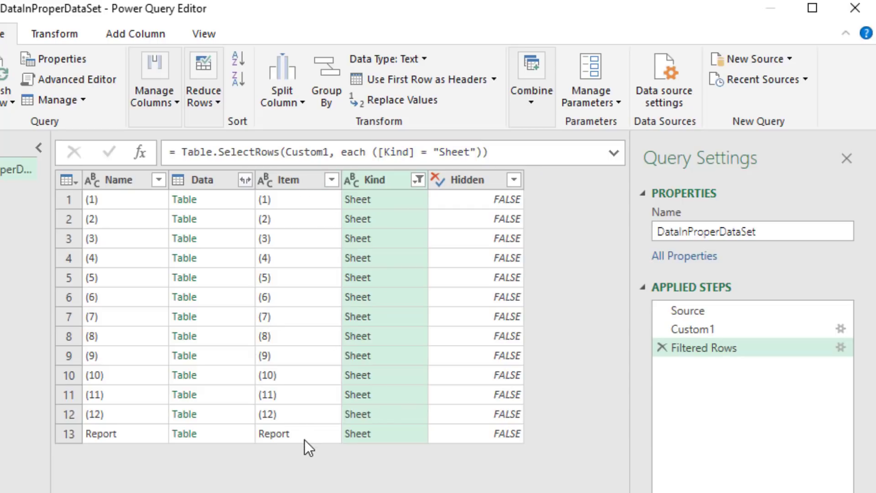
left_click(331, 180)
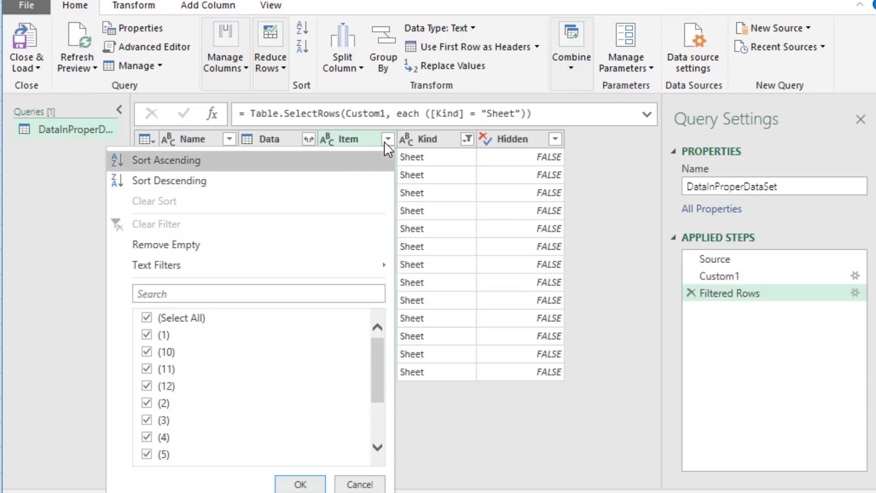
scroll(125, 450, "down", 2)
left_click(147, 457)
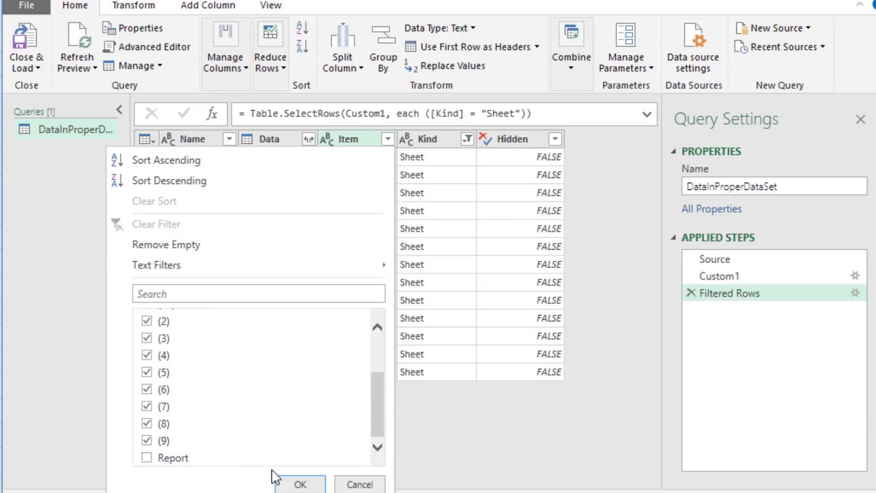
left_click(297, 483)
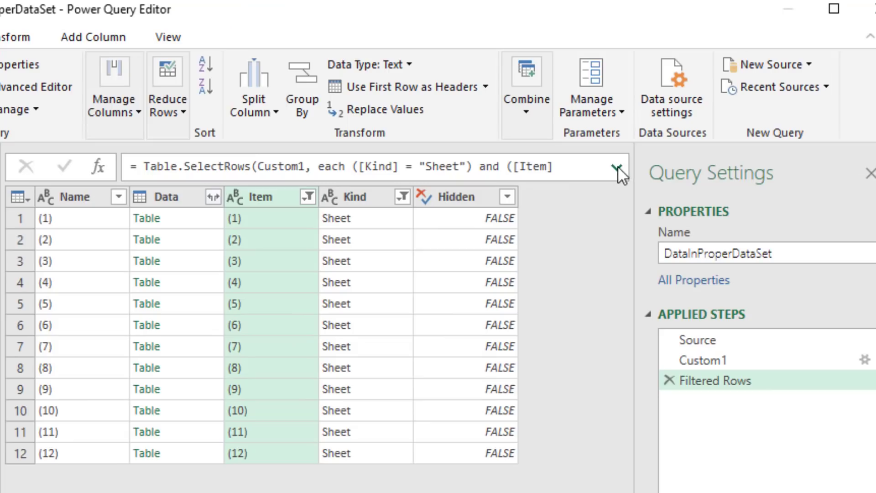
left_click(617, 167)
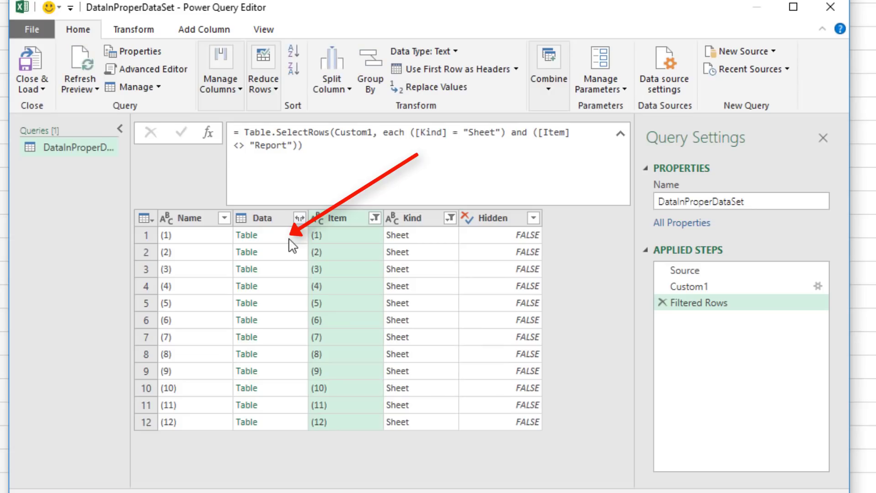
Load DataInProperDataSet as a connection only, then reopen it in the Power Query Editor
left_click(288, 239)
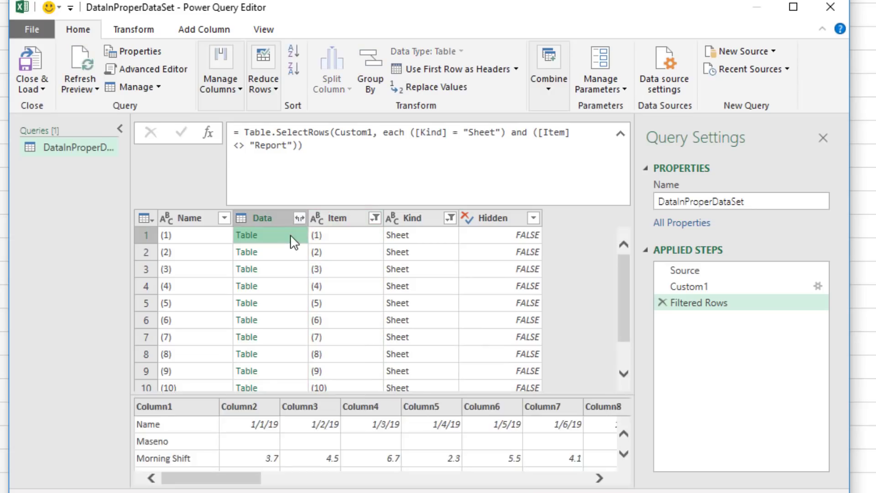
left_click(282, 254)
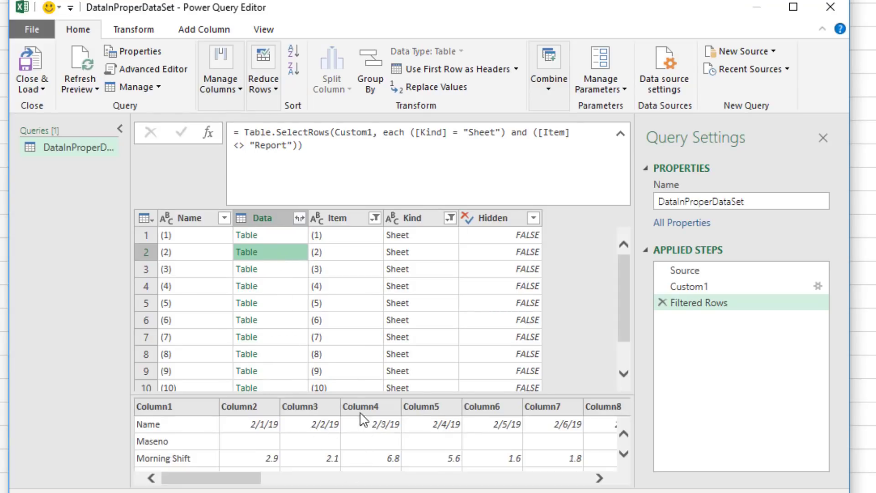
left_click(33, 90)
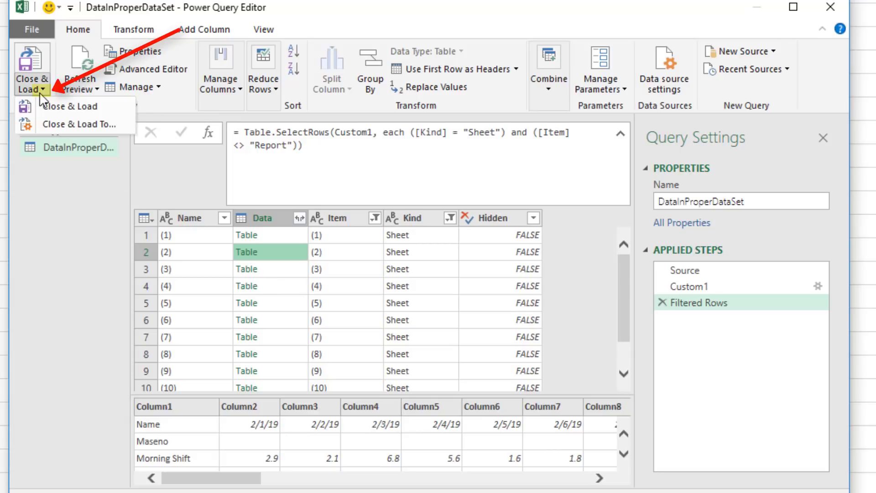
left_click(63, 127)
left_click(280, 286)
left_click(415, 439)
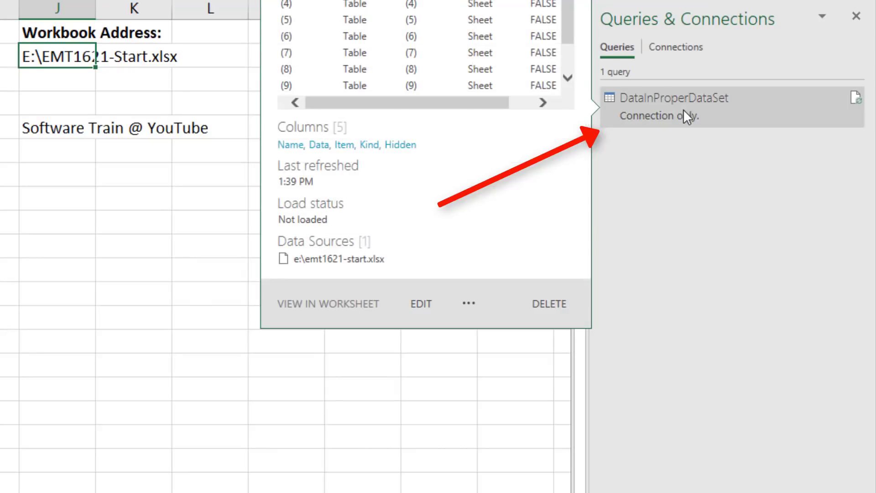
double_click(686, 116)
left_click(23, 135)
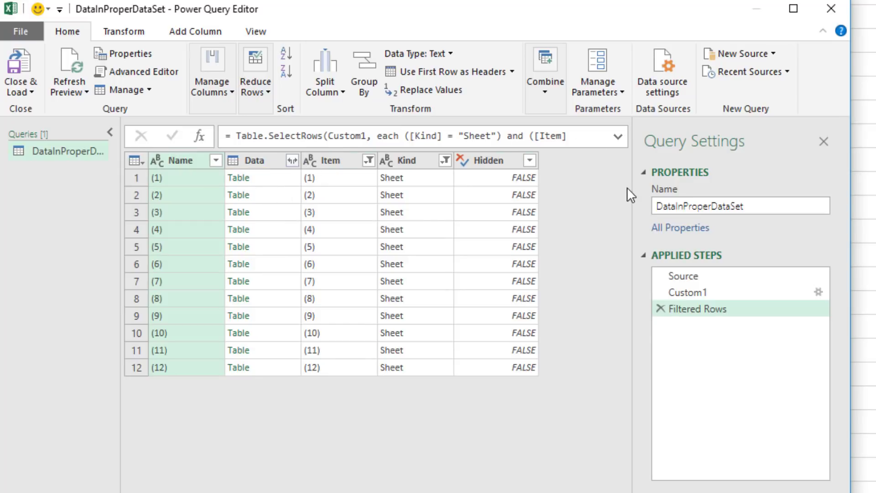
Duplicate the query as BuildFunction and delete its Filtered Rows step
left_click(285, 234)
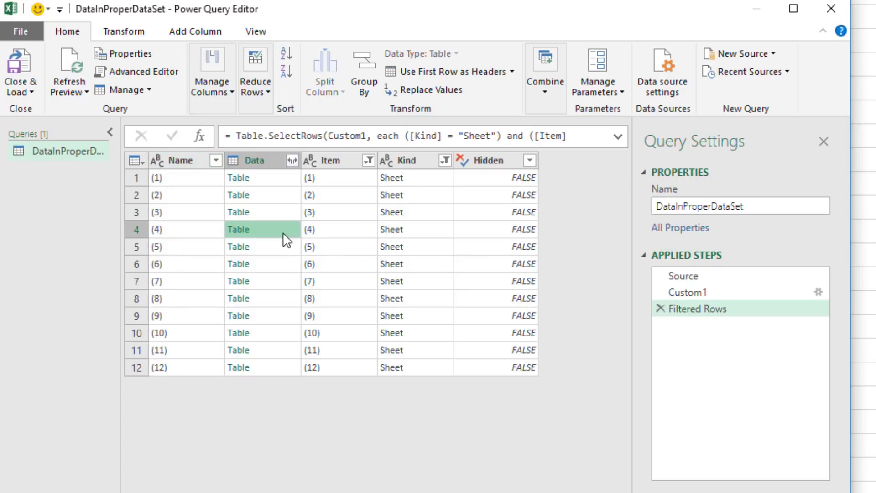
left_click(274, 245)
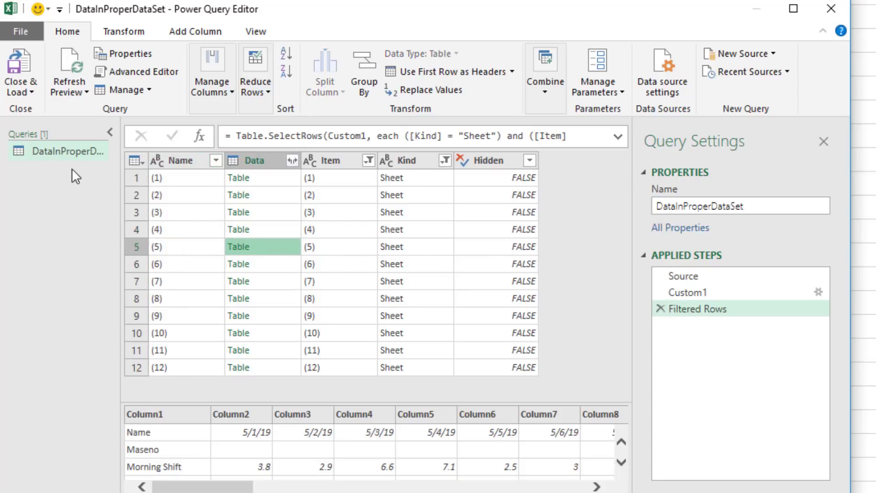
right_click(51, 149)
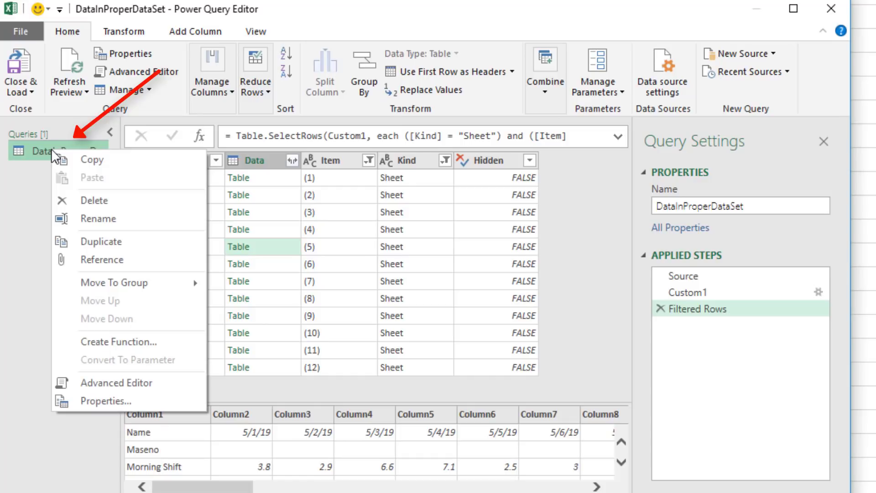
left_click(97, 237)
key("F2")
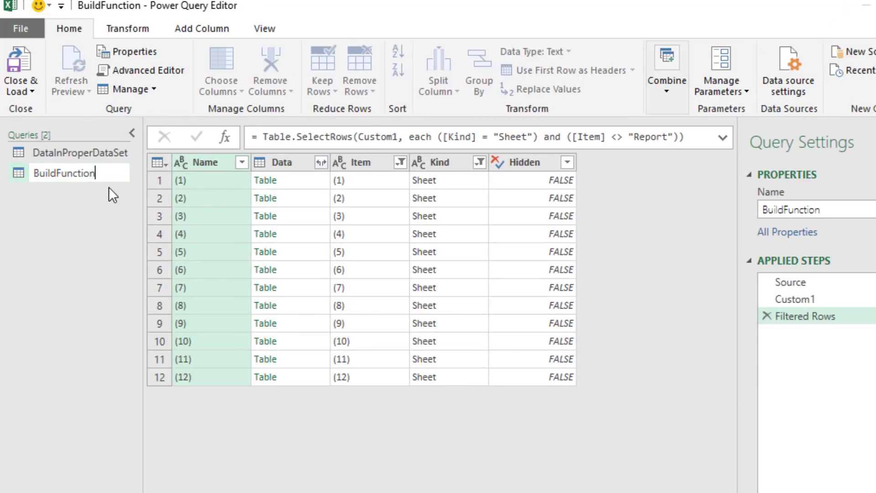
key("Return")
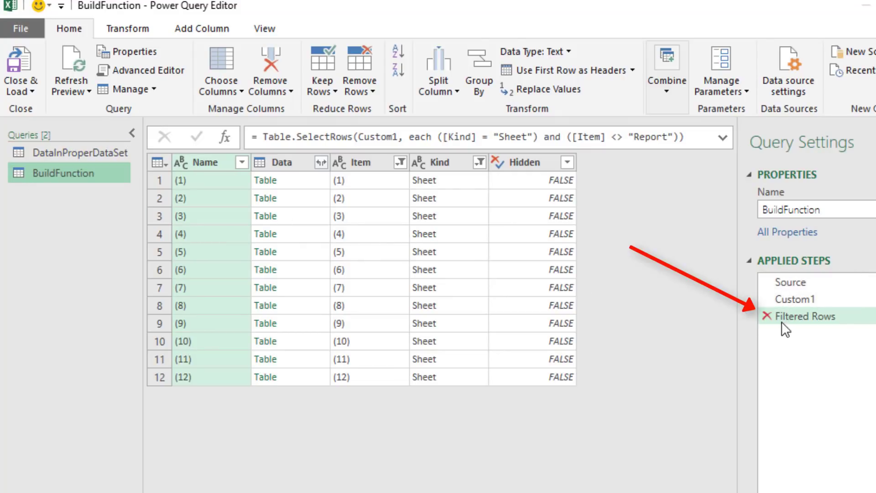
left_click(766, 315)
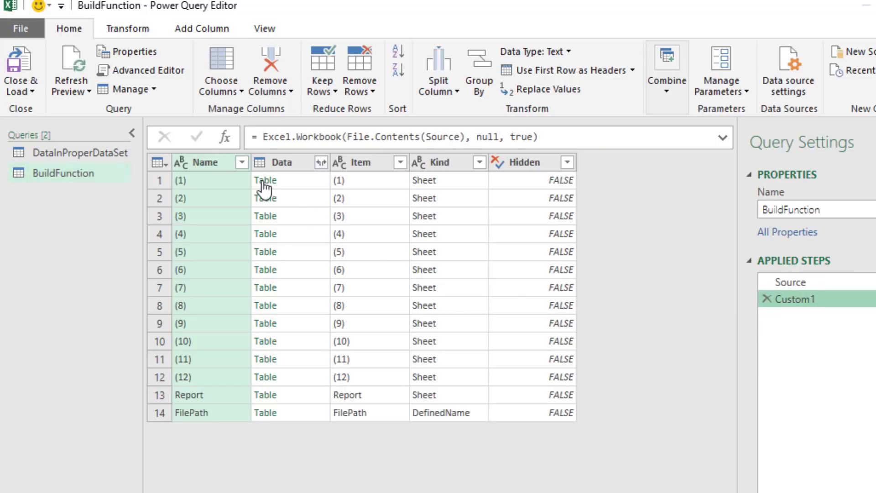
left_click(316, 181)
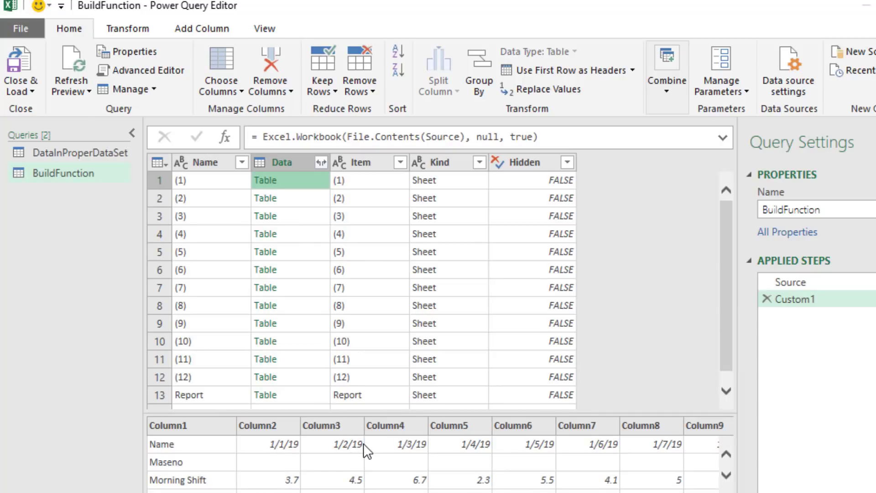
Add a Custom2 step, = Custom1{0}[Data], returning sheet (1)'s shift table
left_click(224, 135)
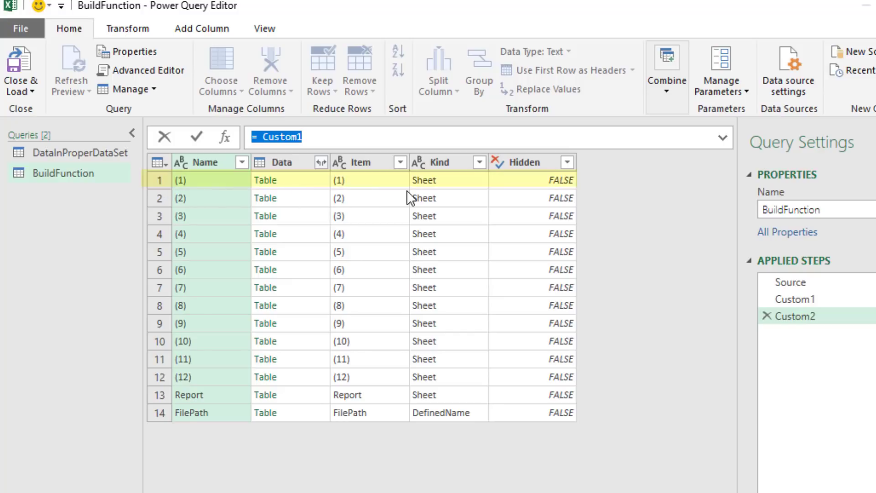
left_click(323, 133)
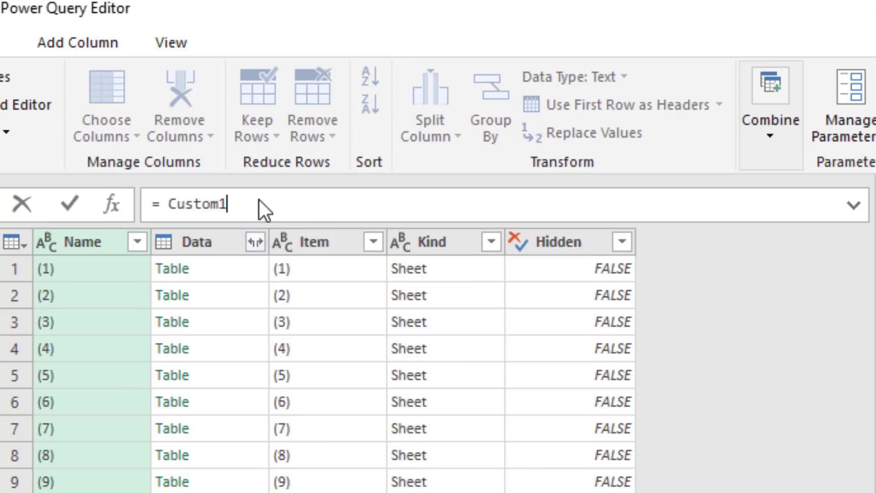
type("{0}[Data]")
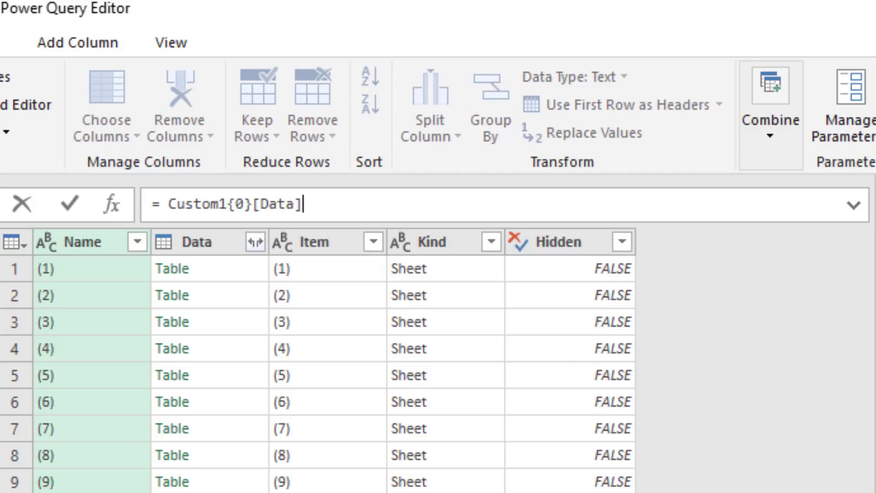
key("Return")
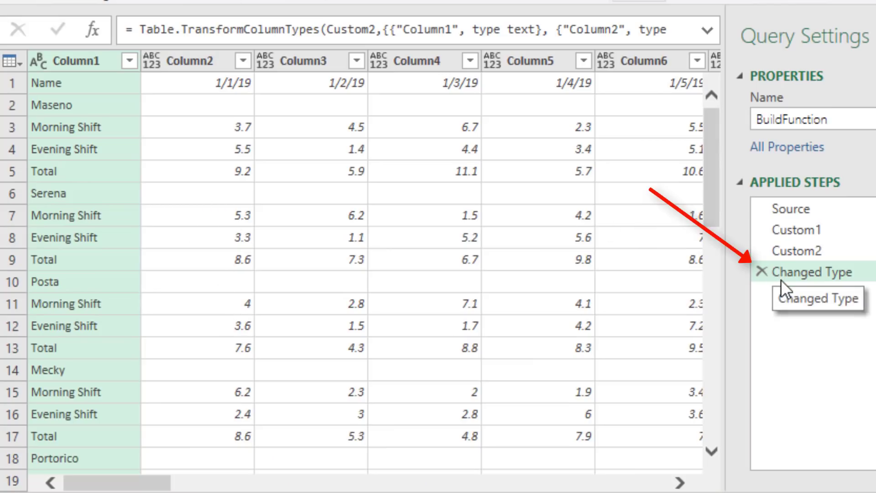
Promote the first row to headers, removing the automatic Changed Type steps
left_click(761, 271)
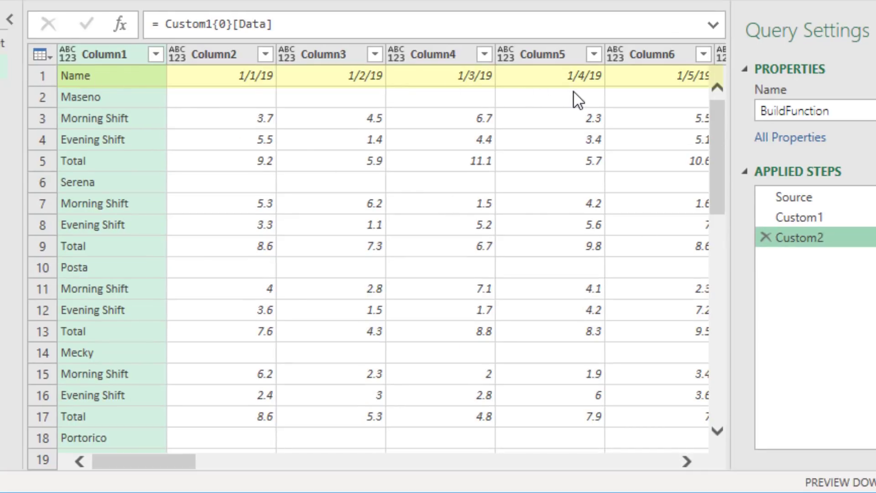
left_click(49, 57)
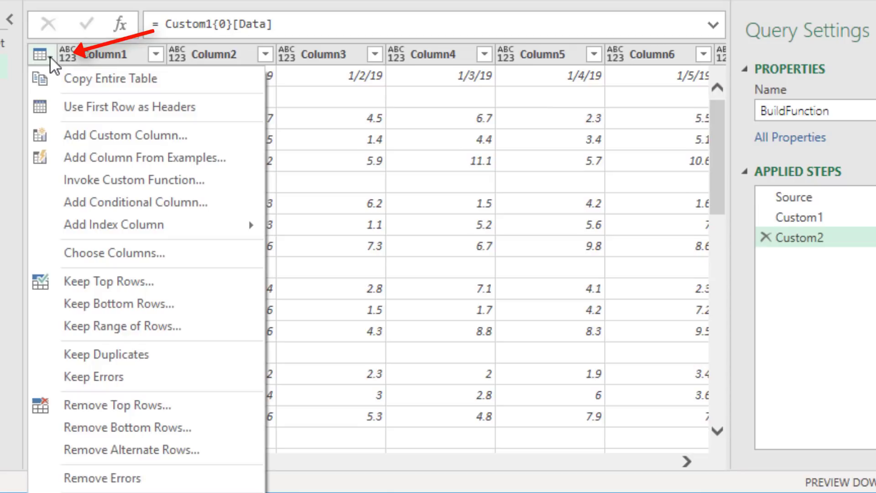
left_click(55, 109)
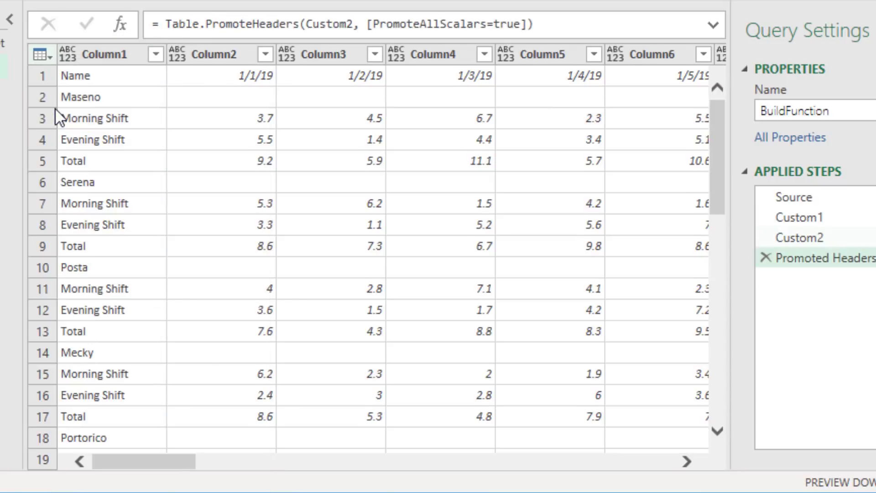
left_click(767, 277)
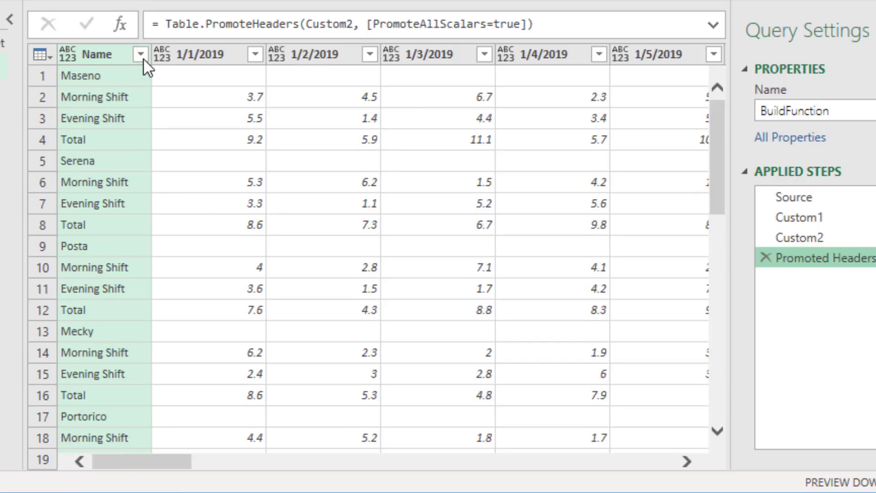
Filter the Name column to exclude the Total rows
left_click(143, 58)
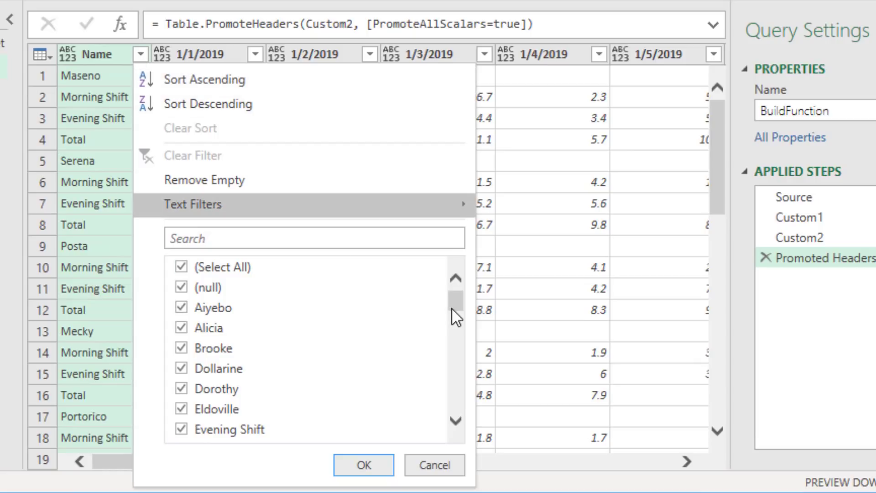
left_click_drag(455, 306, 456, 402)
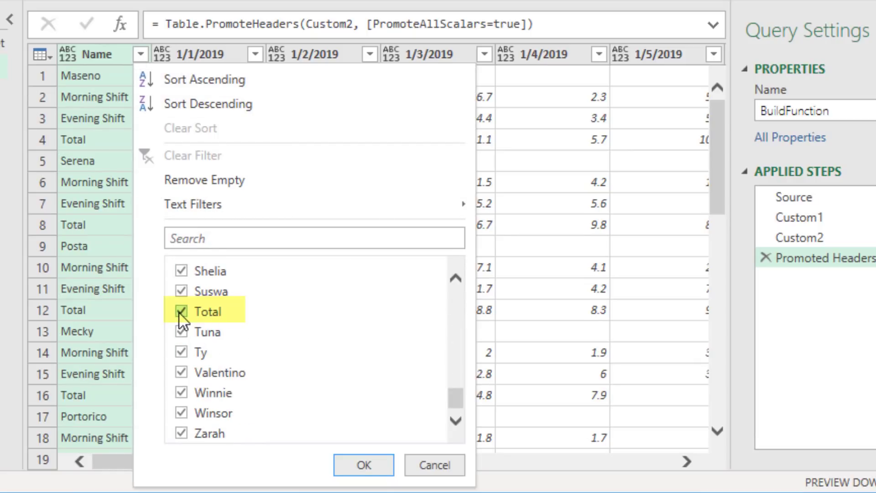
left_click(181, 312)
left_click(366, 463)
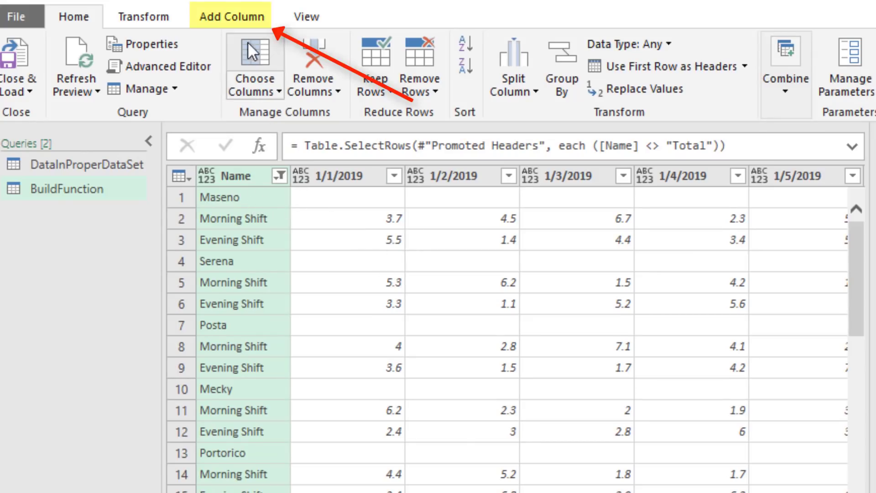
Start a conditional column named Cow Name that tests whether Name ends with 'Shift'
left_click(225, 14)
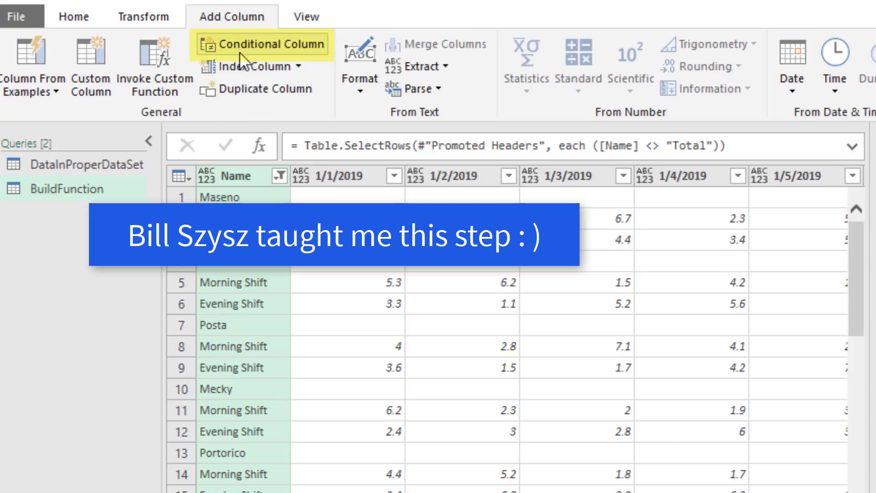
left_click(239, 51)
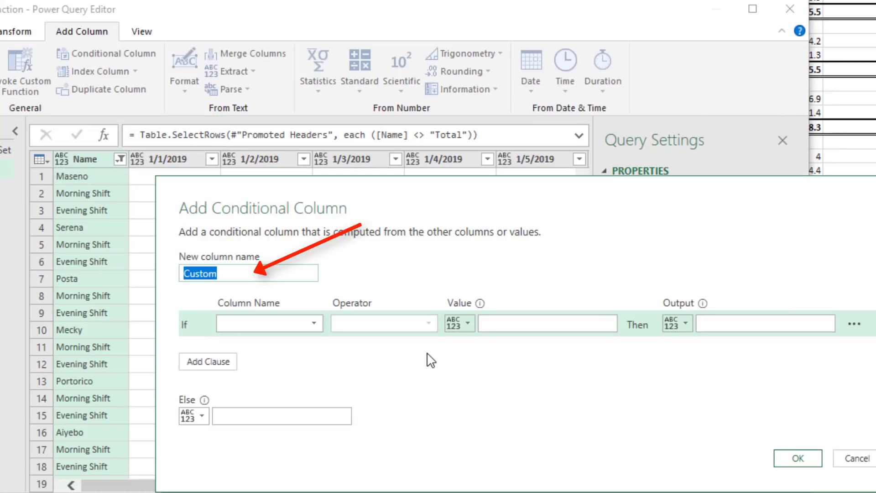
type("Cow Name")
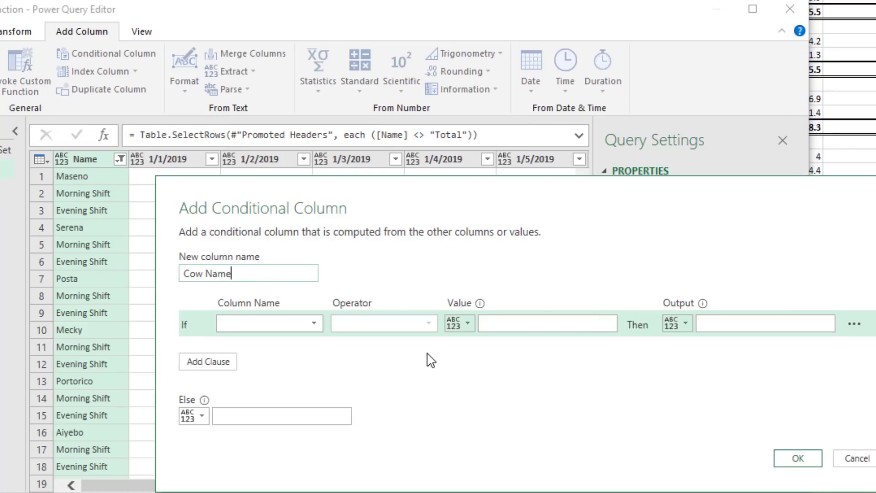
left_click(278, 325)
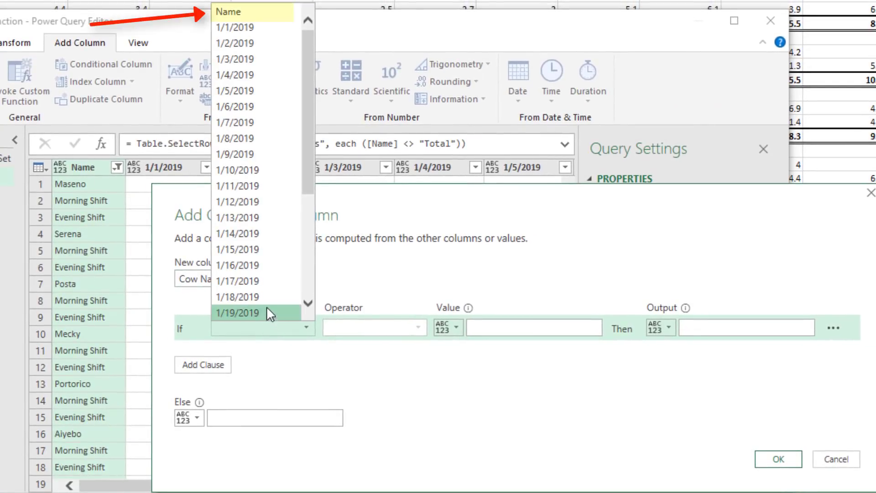
left_click(253, 15)
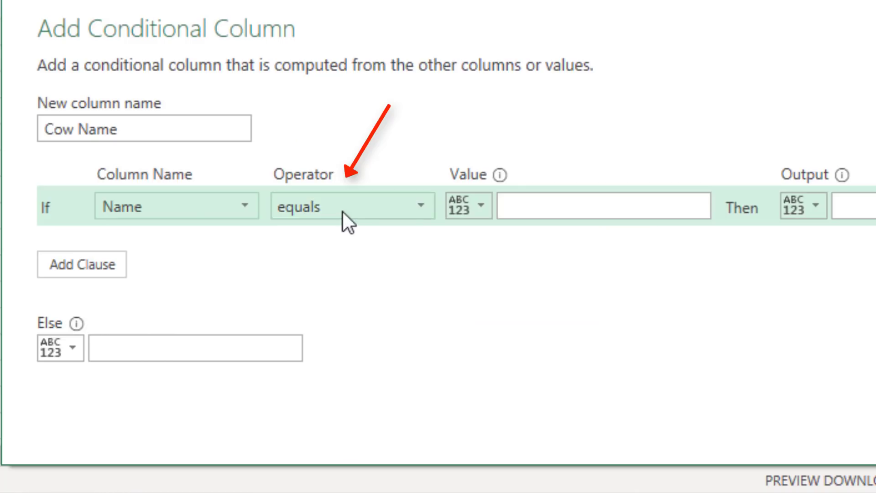
left_click(367, 330)
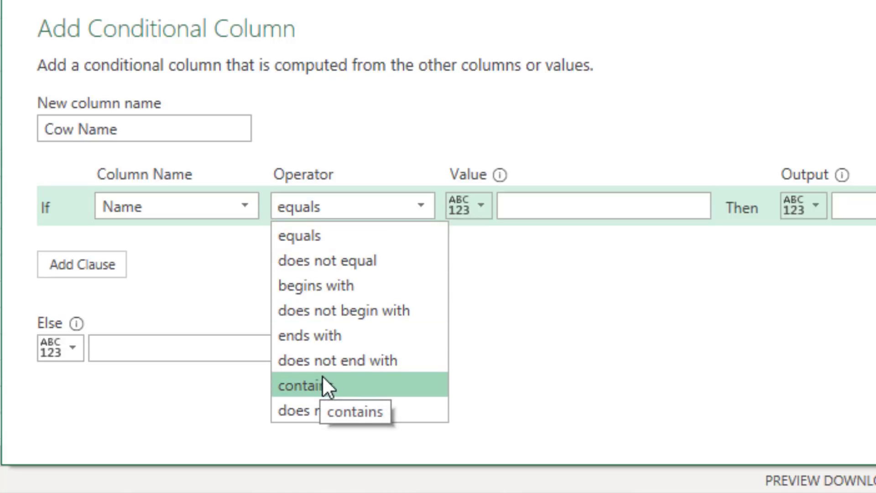
left_click(329, 343)
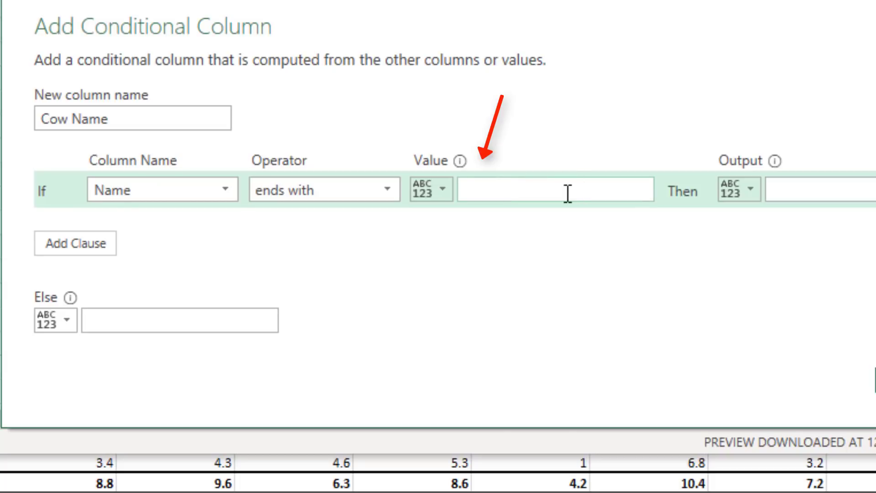
left_click(661, 262)
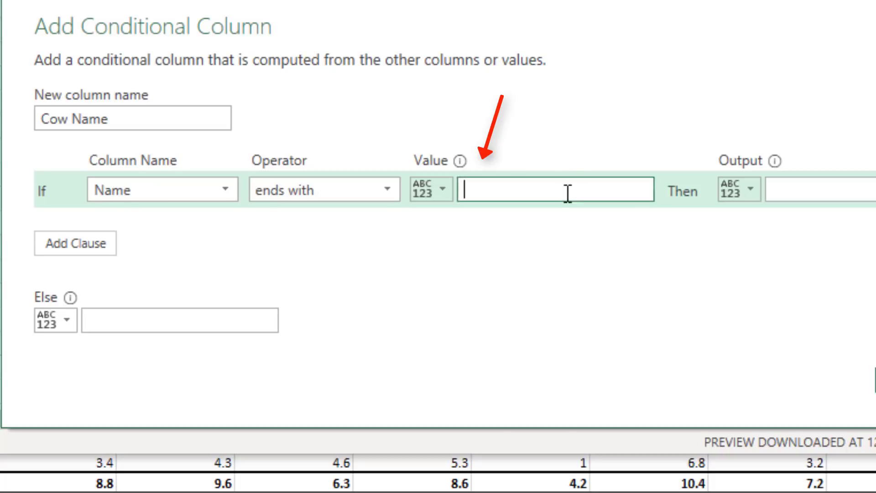
type("Shift")
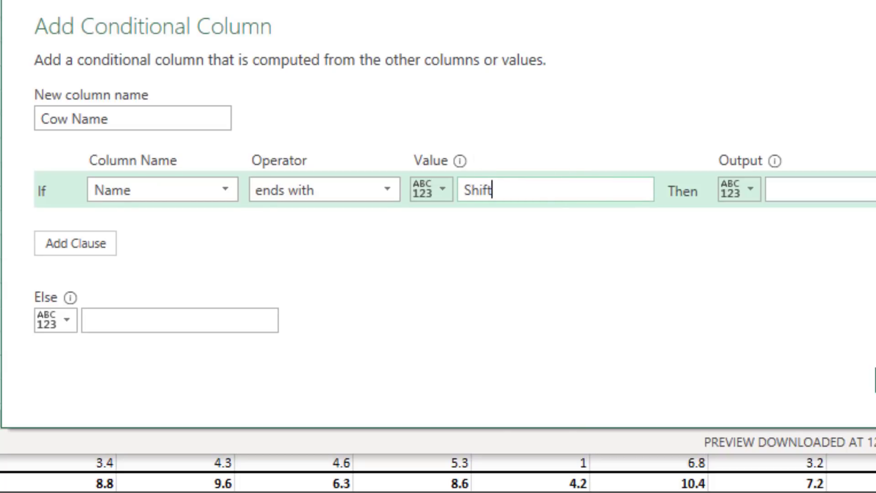
Return null for the Shift rows and the Name column value otherwise, creating the column
left_click(806, 188)
type("nu")
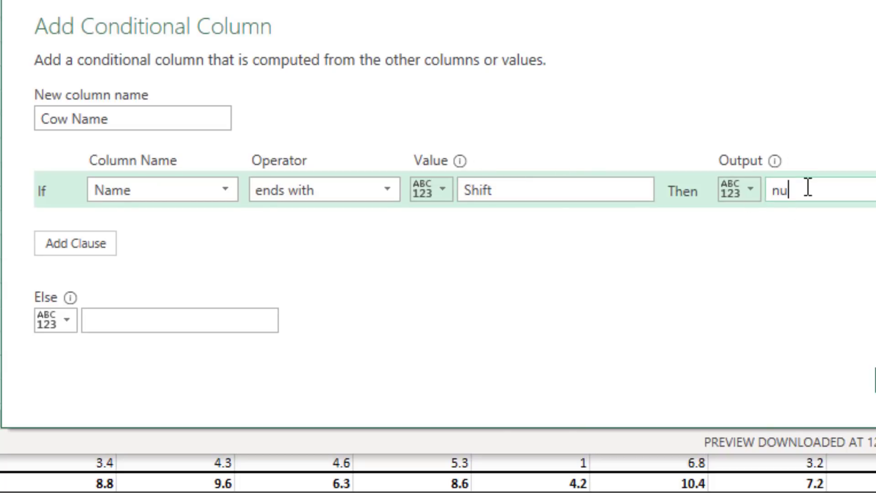
type("ll")
left_click(106, 324)
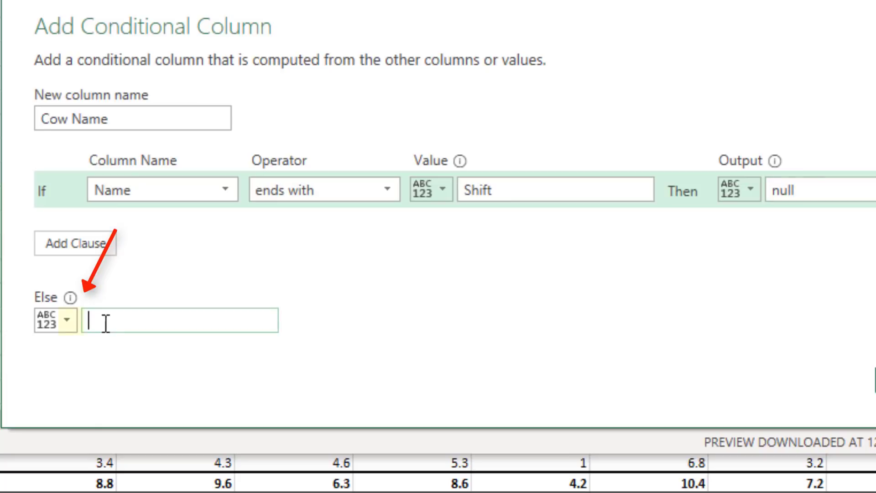
left_click(66, 320)
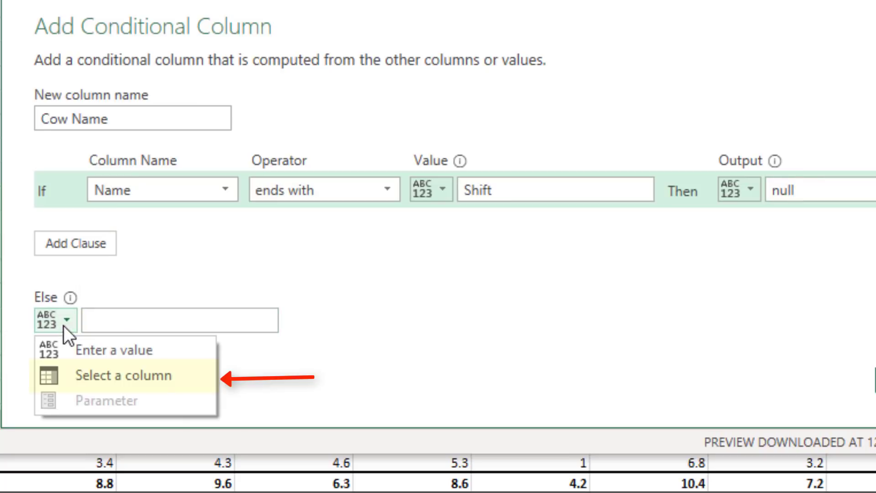
left_click(96, 378)
left_click(267, 321)
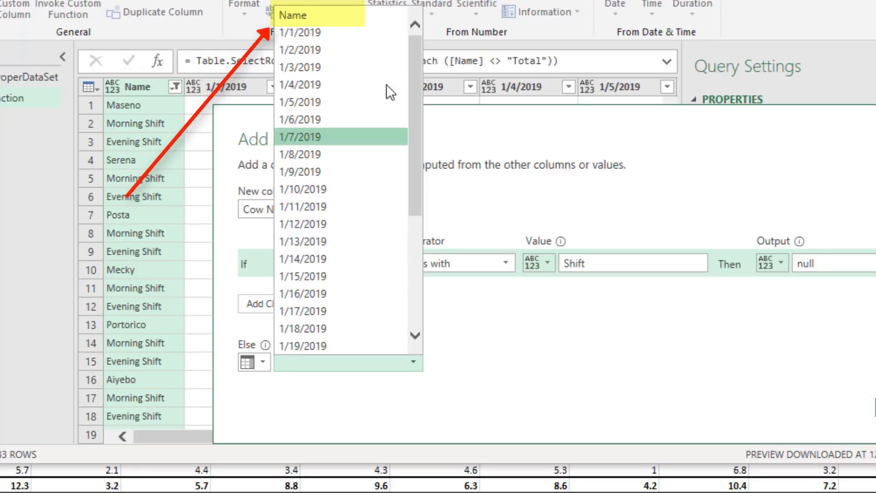
left_click(355, 15)
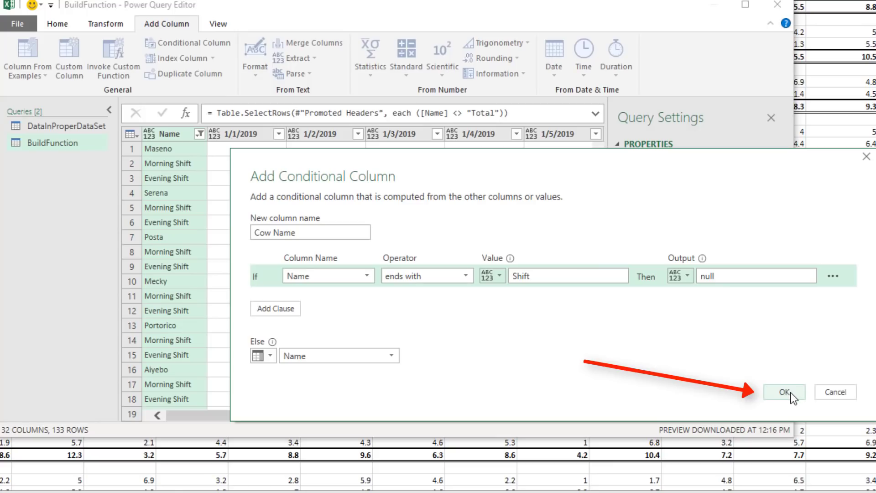
left_click(790, 392)
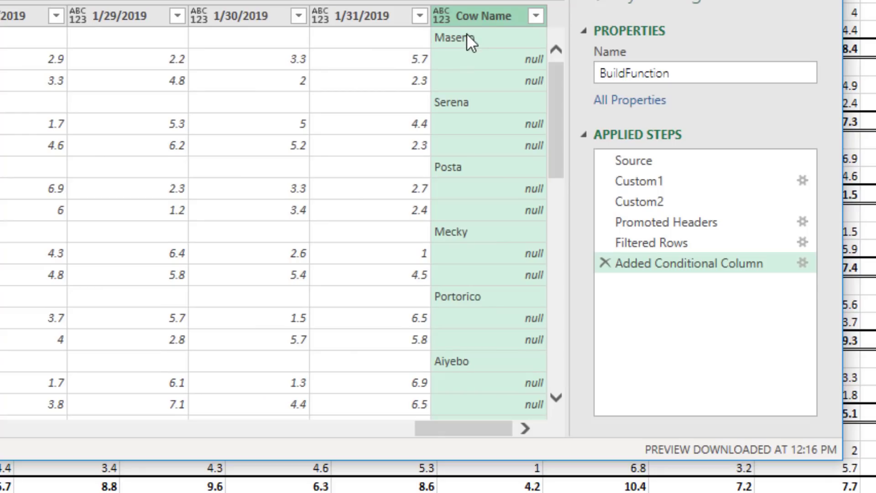
Fill Cow Name down into the null shift rows, then select Name together with Cow Name
right_click(514, 13)
mouse_move(730, 351)
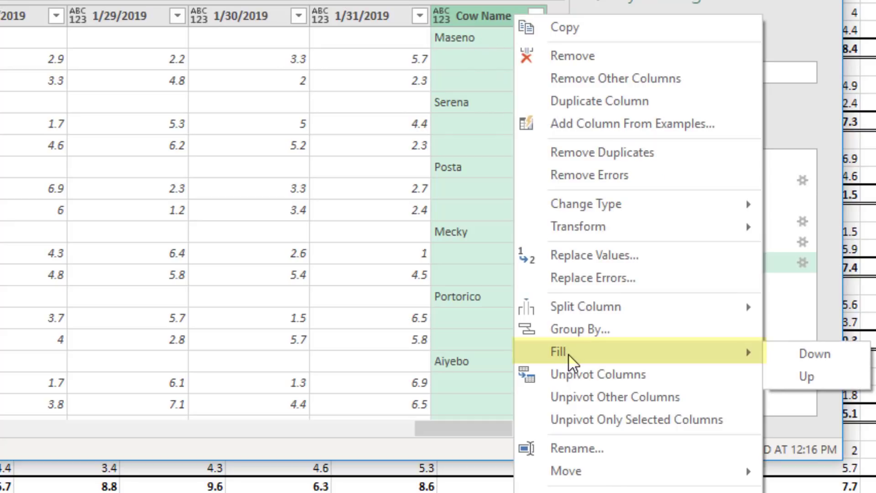
left_click(852, 361)
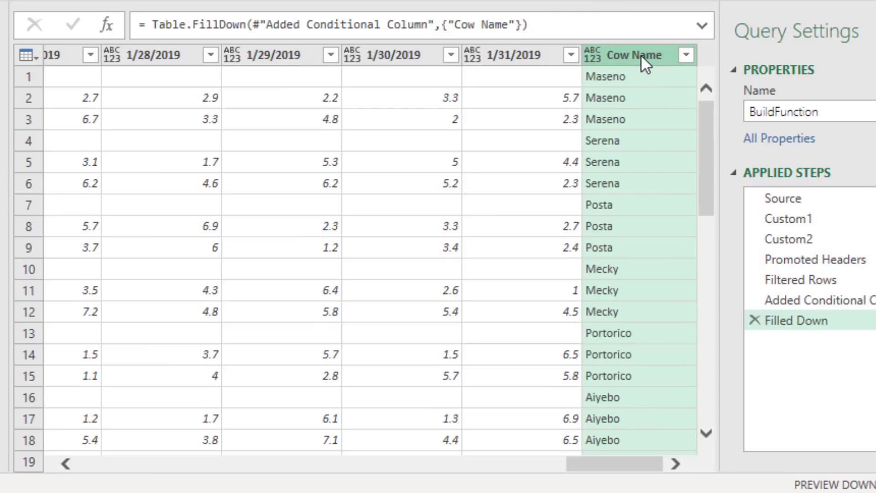
left_click_drag(587, 467, 83, 47)
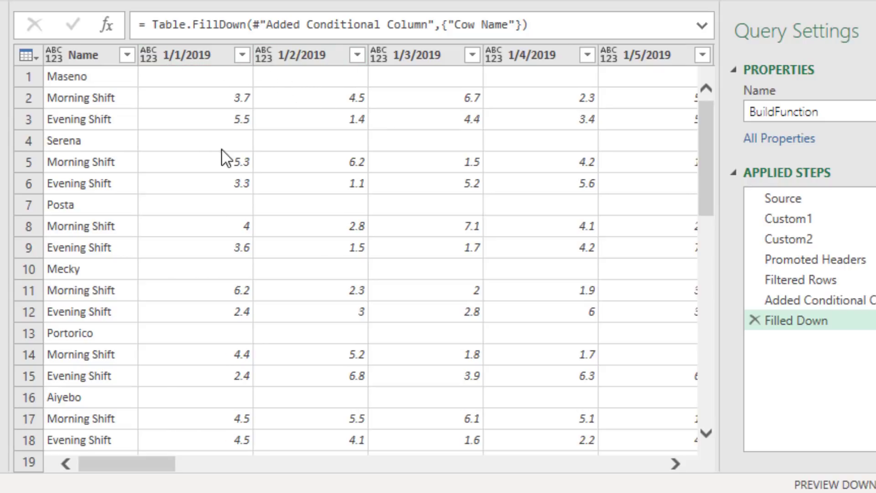
left_click_drag(159, 464, 662, 463)
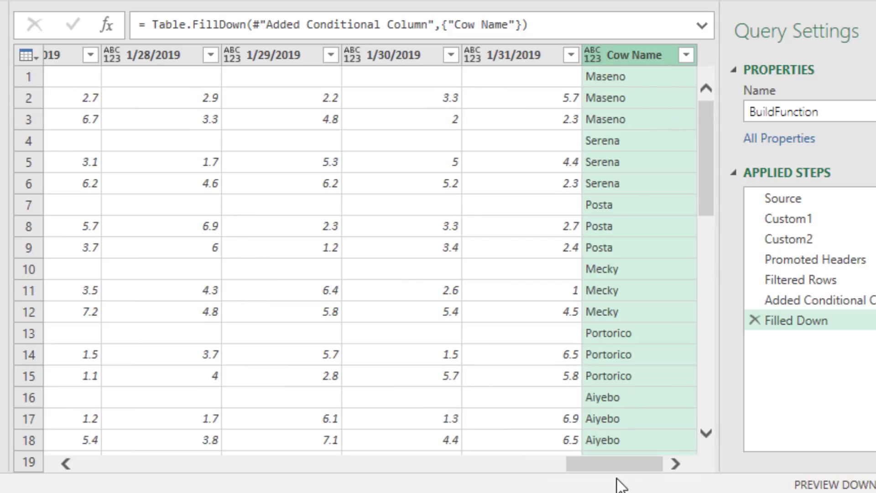
left_click_drag(614, 467, 117, 444)
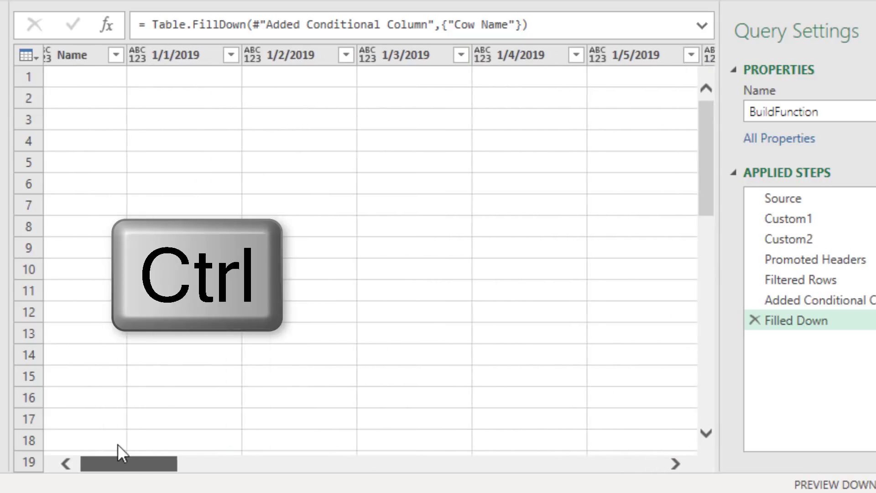
left_click(81, 58, "ctrl")
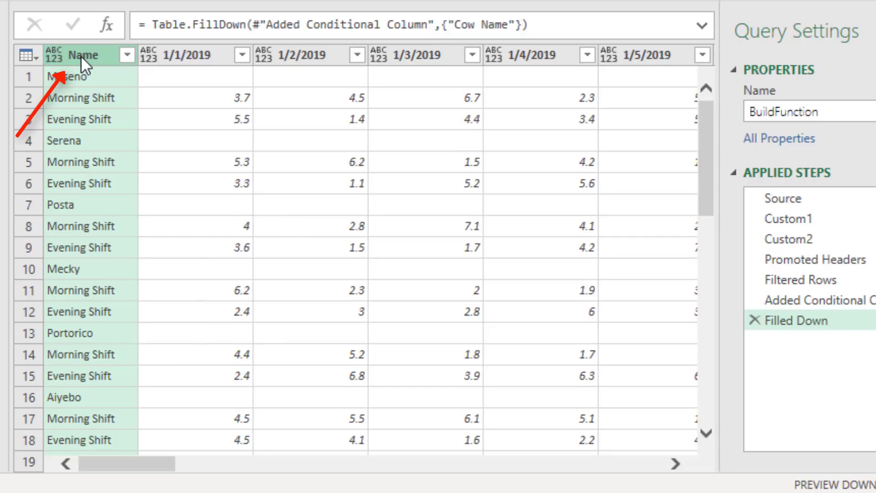
Unpivot Other Columns, renaming Attribute to Date and Value to Milk in Gal. in the formula
right_click(81, 56)
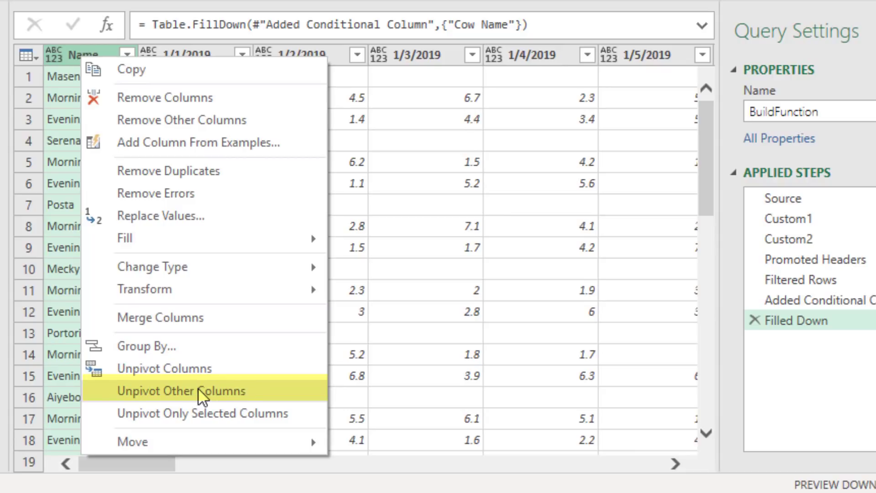
left_click(296, 394)
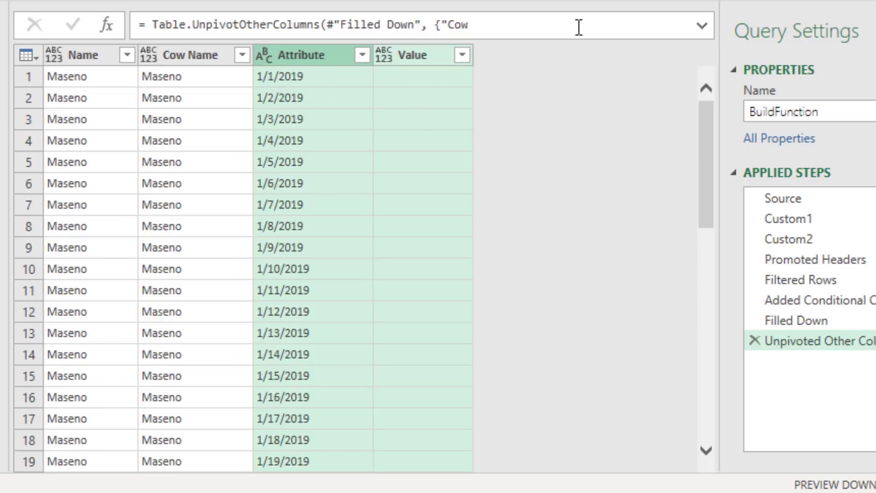
left_click(703, 27)
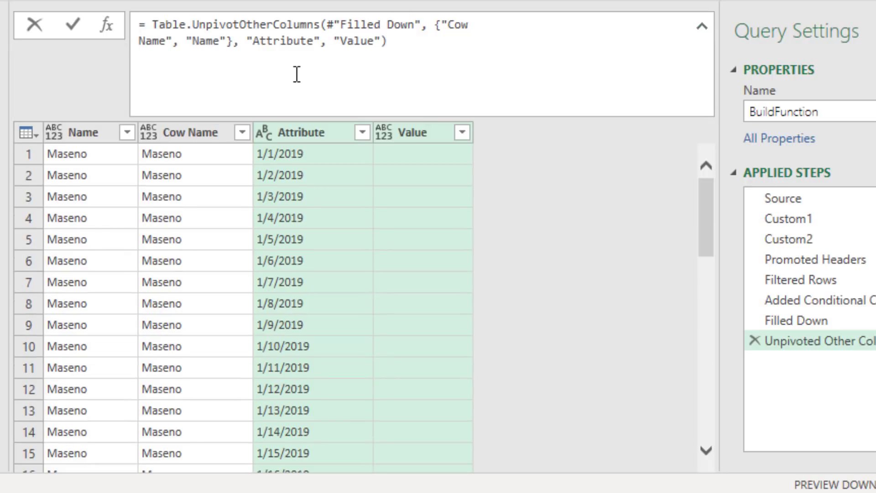
double_click(281, 41)
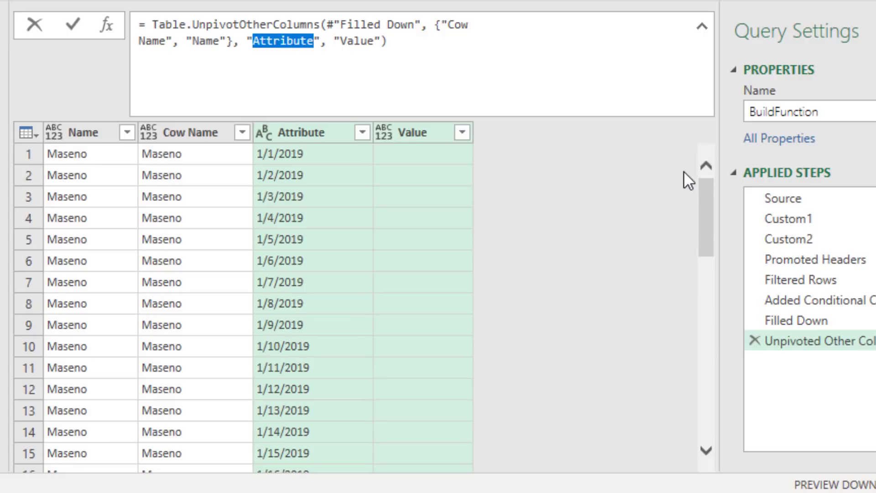
type("Date")
double_click(323, 41)
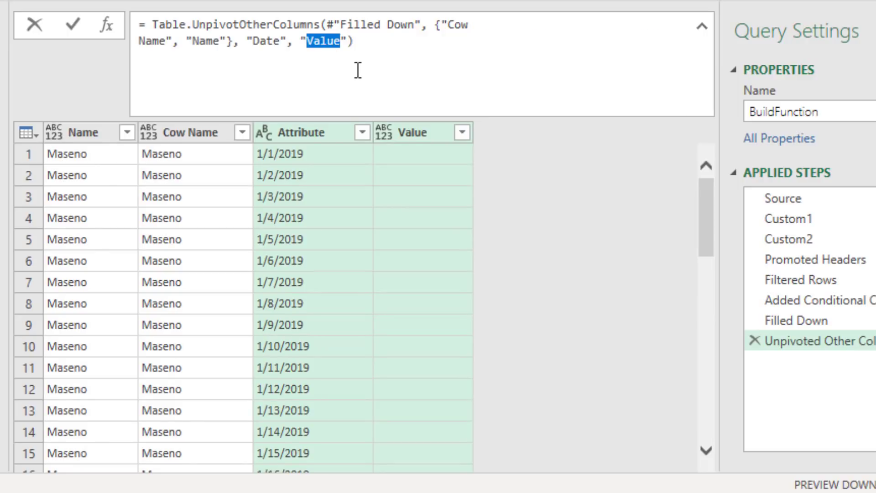
type("Milk ")
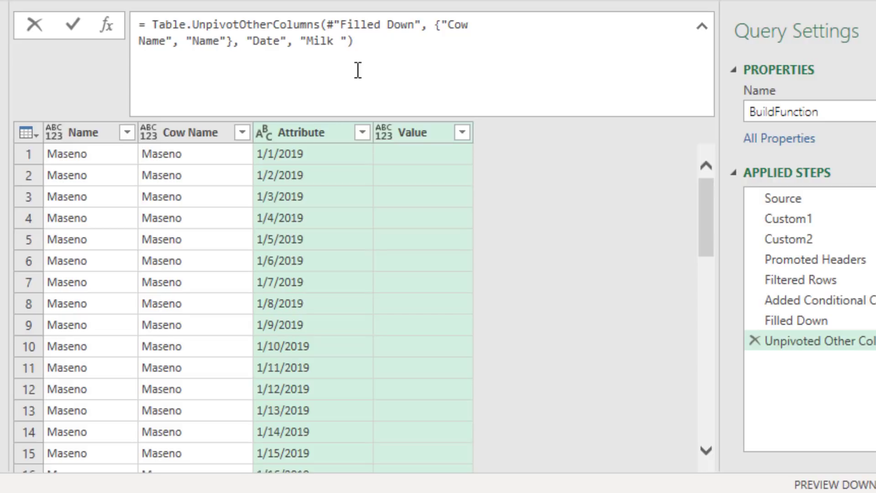
type("in Gal")
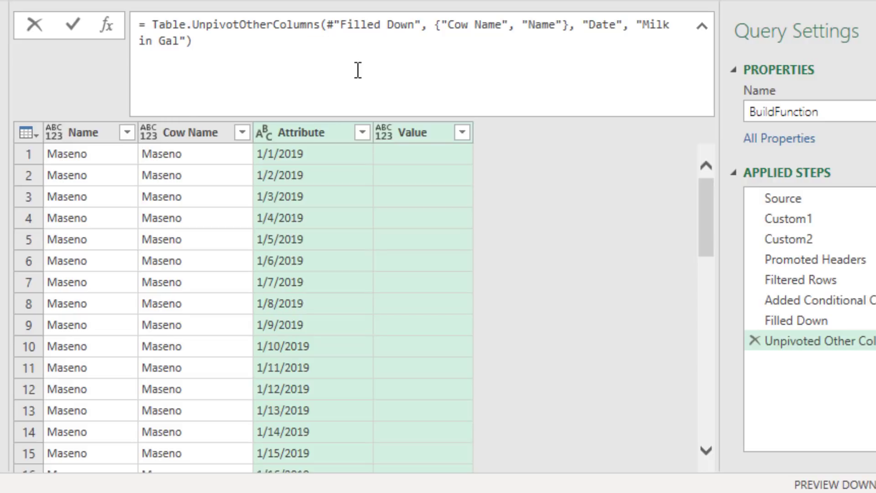
type(".")
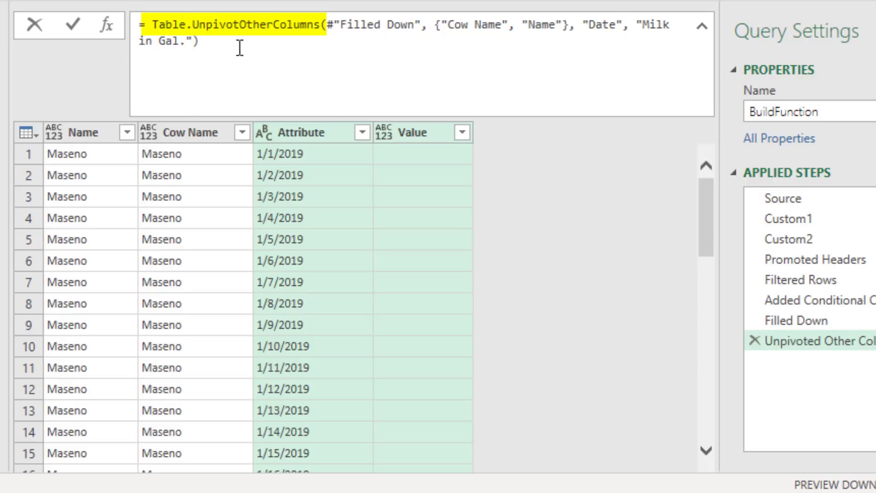
key("Return")
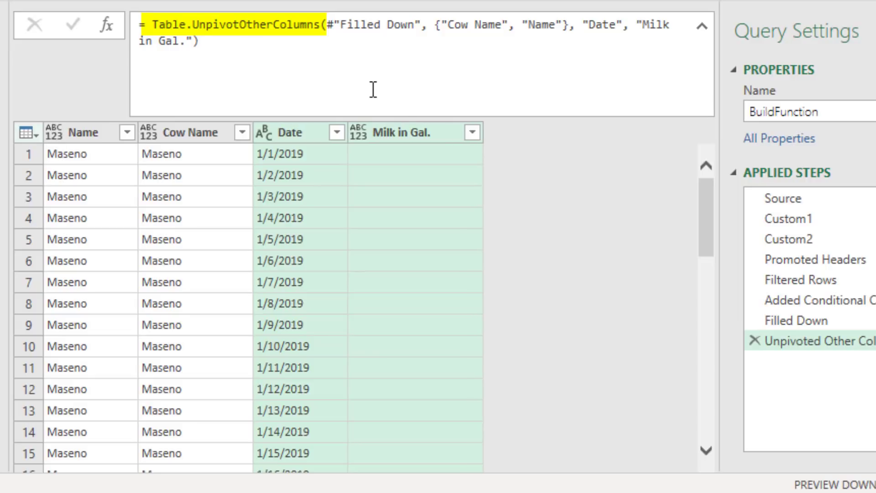
Filter Milk in Gal. to exclude the (blank) rows
left_click(472, 132)
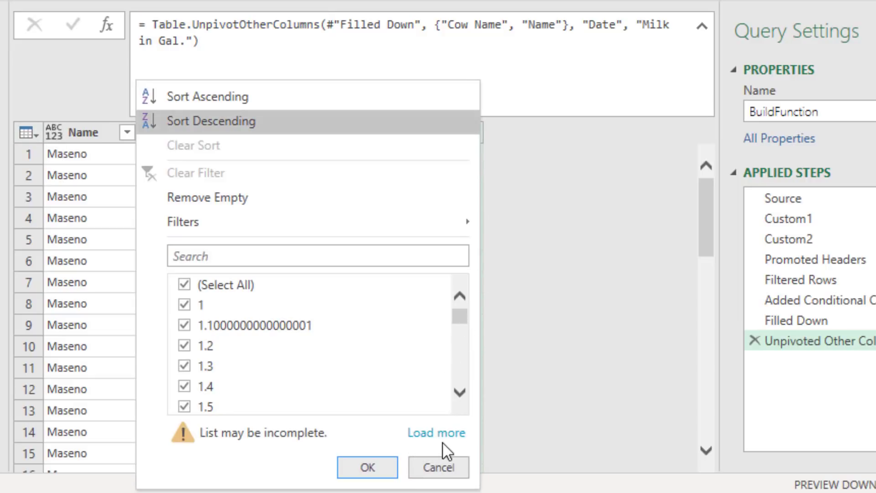
left_click(427, 435)
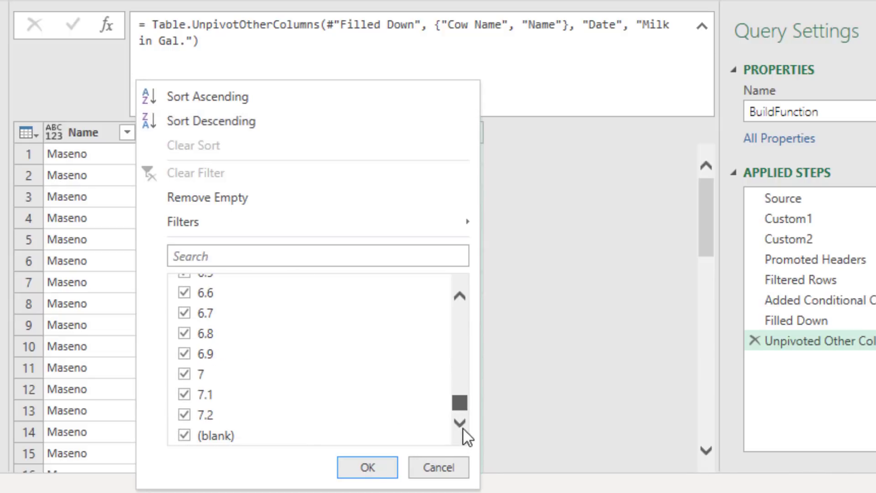
left_click(184, 435)
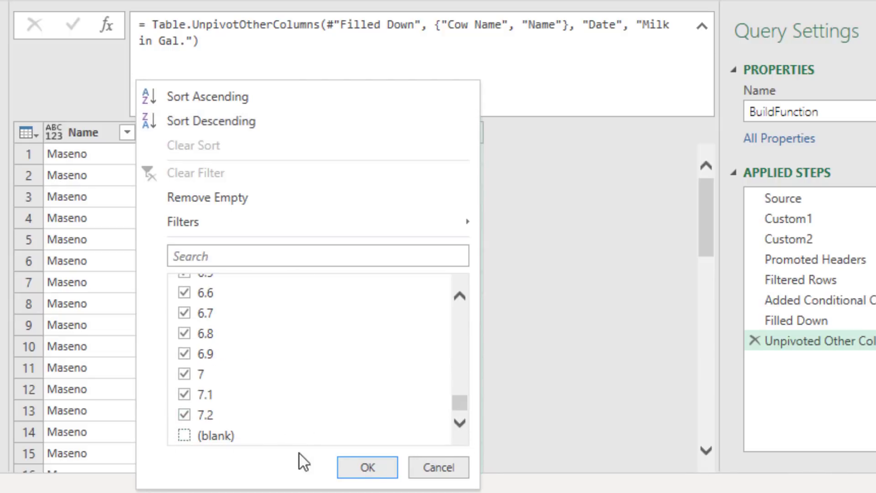
left_click(368, 468)
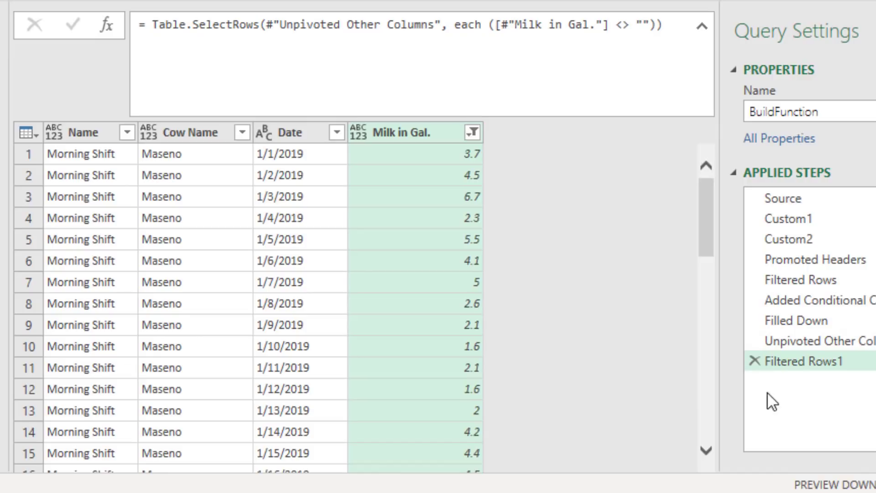
Set Milk in Gal. to Decimal Number, Date to Date, and Name and Cow Name to Text
left_click(360, 136)
left_click(398, 155)
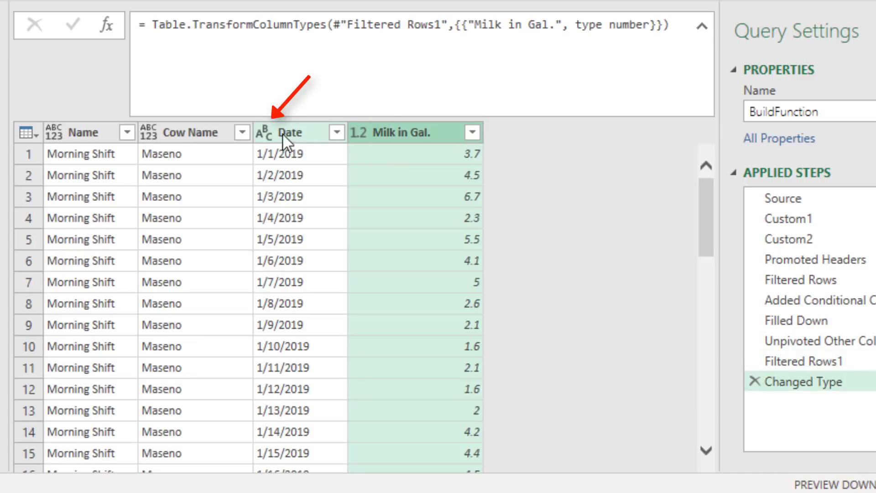
left_click(265, 133)
left_click(308, 272)
left_click(192, 132)
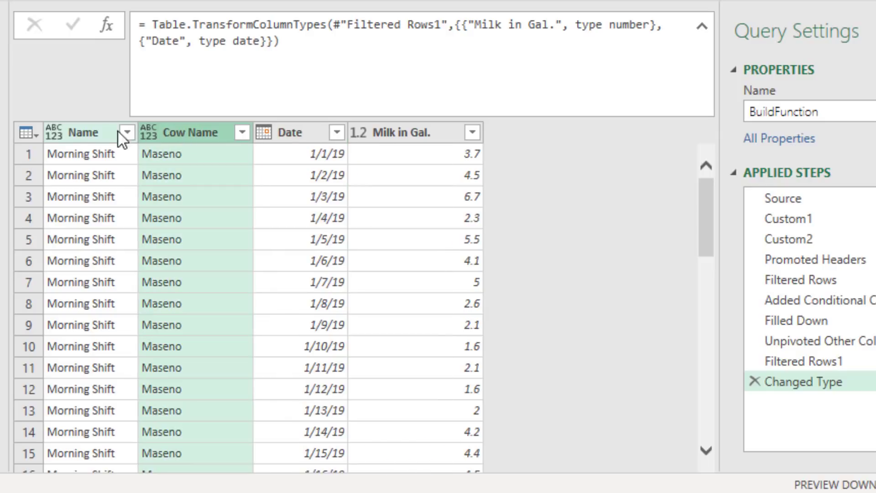
left_click(84, 132, "ctrl")
right_click(84, 132)
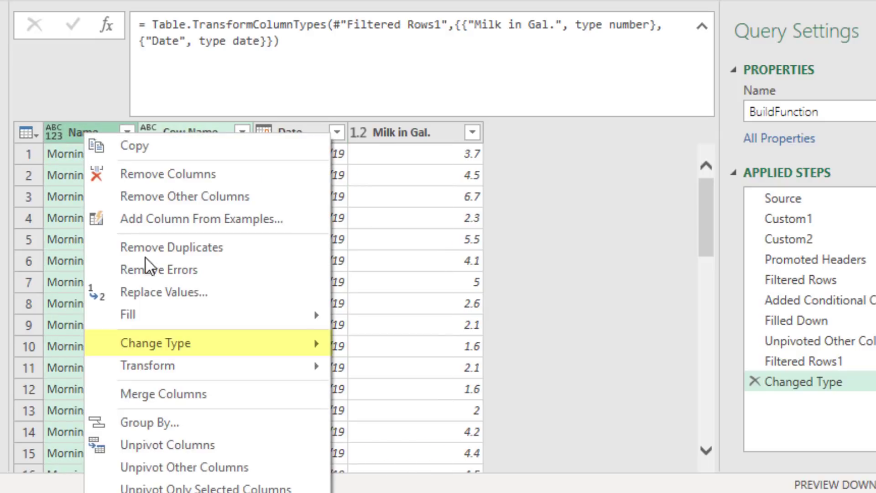
mouse_move(193, 341)
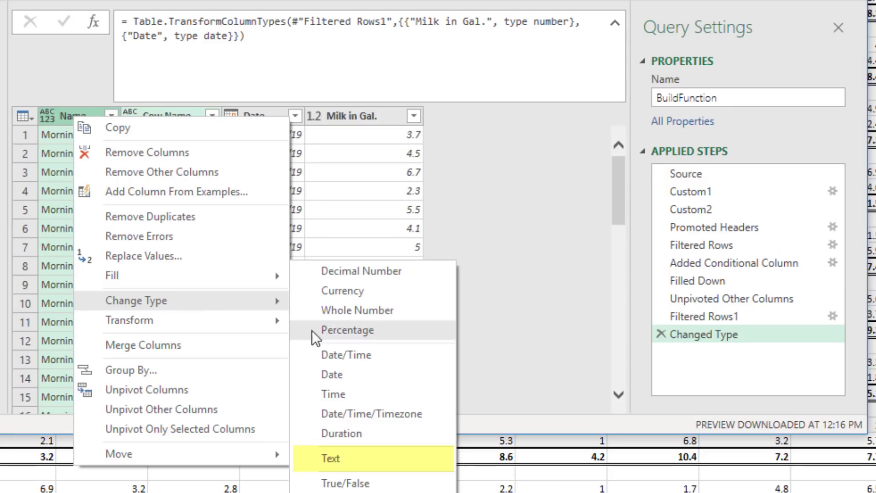
left_click(340, 456)
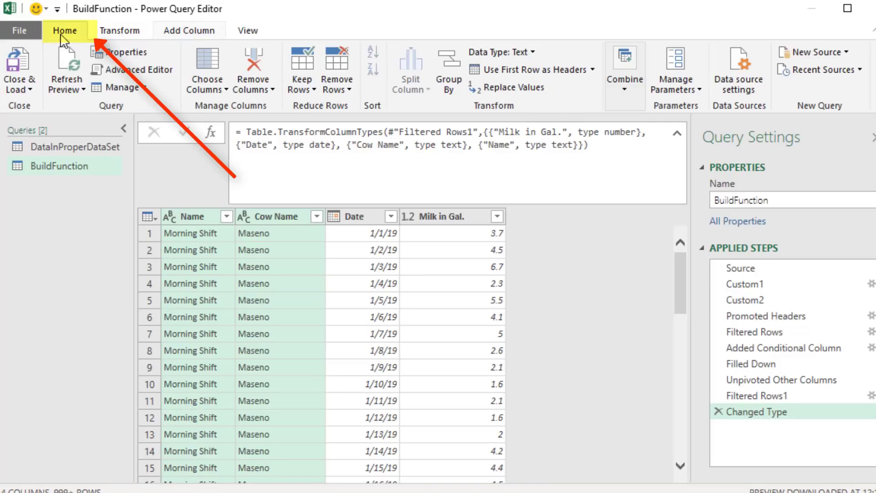
Close and load the query as connection only, then reopen BuildFunction after peeking at the queries
left_click(27, 89)
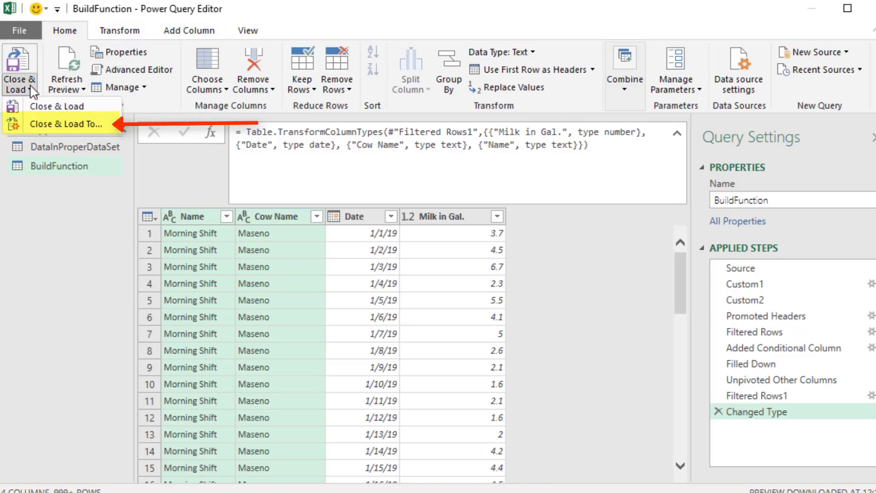
left_click(29, 129)
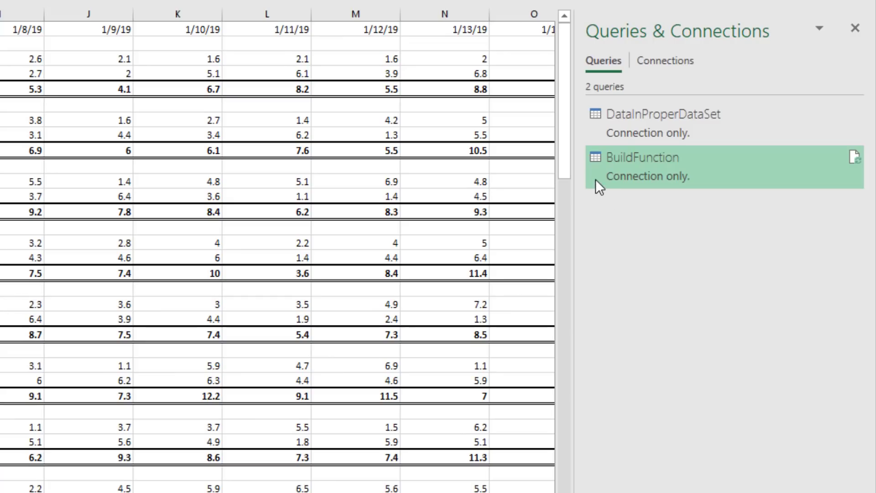
mouse_move(700, 179)
mouse_move(684, 132)
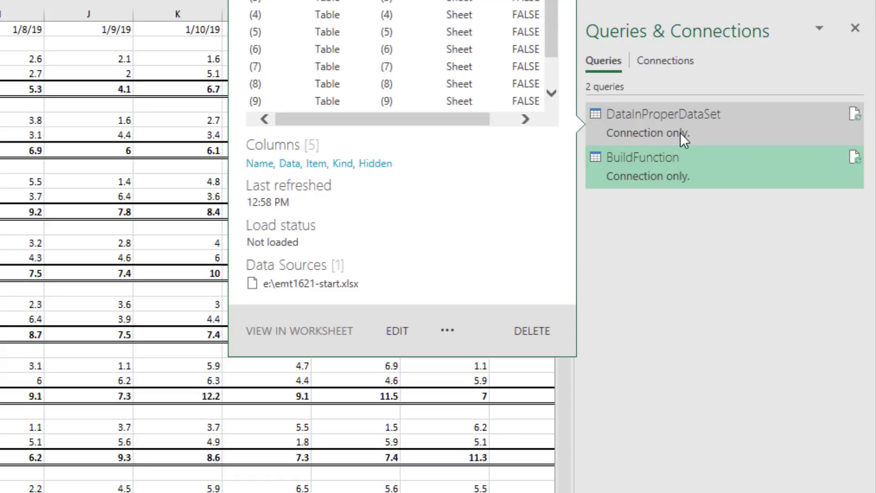
mouse_move(666, 174)
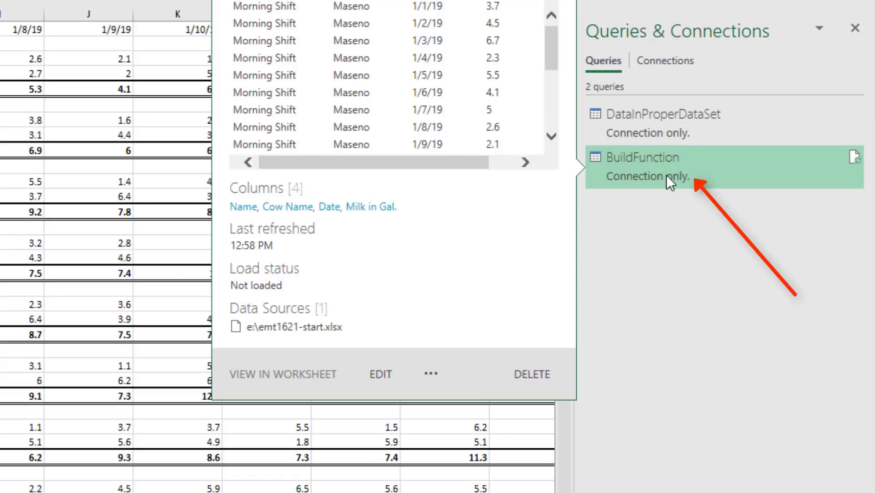
double_click(634, 169)
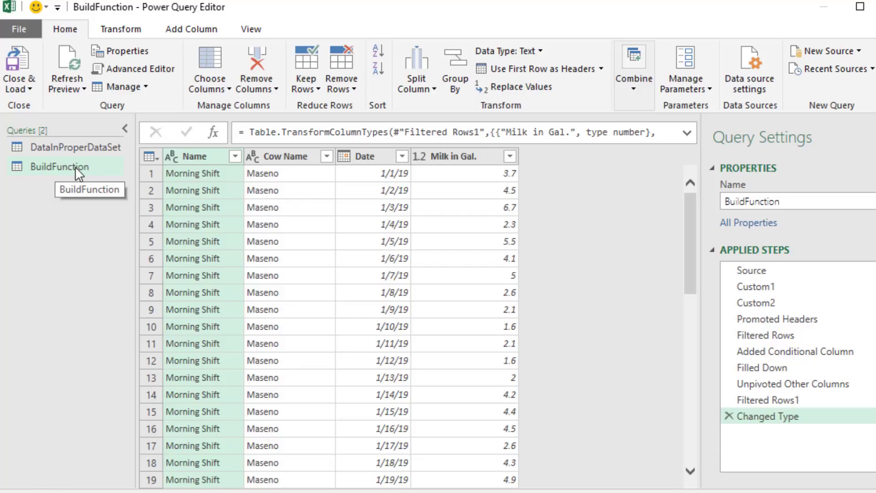
Duplicate the BuildFunction query and rename the copy FxCTtoProperTable
left_click(63, 166)
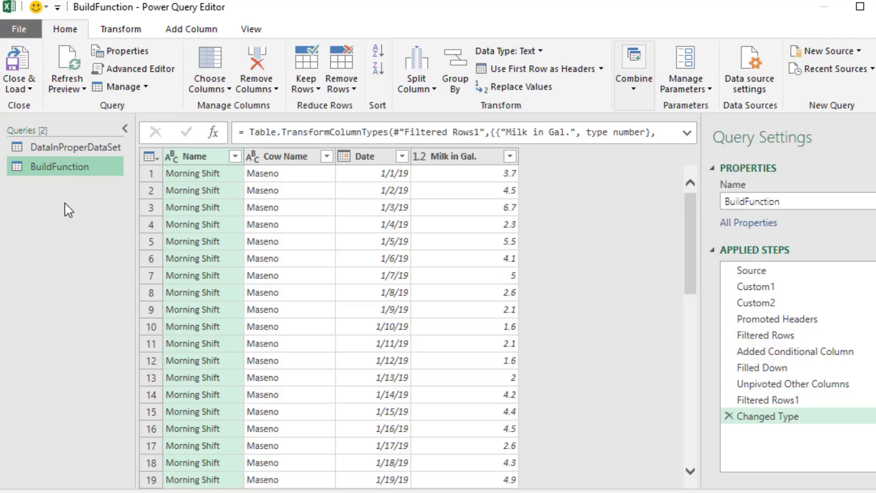
right_click(63, 168)
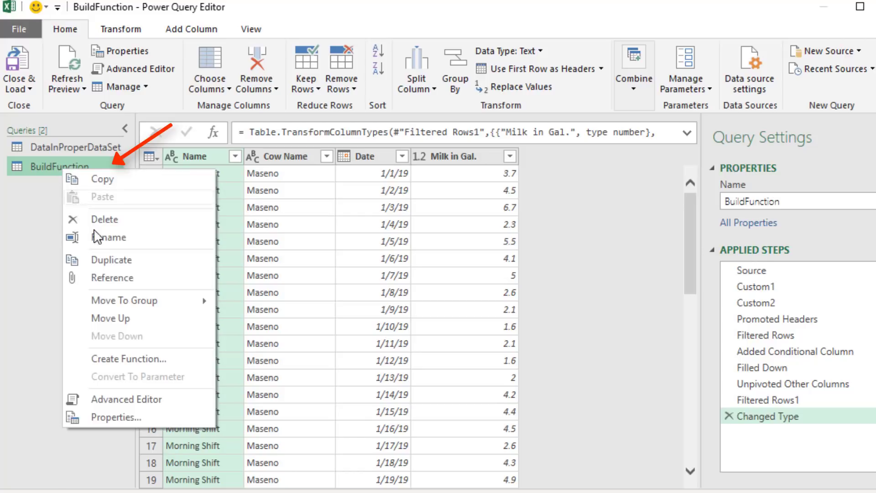
left_click(112, 259)
key("F2")
type("FxCTtoProperTable")
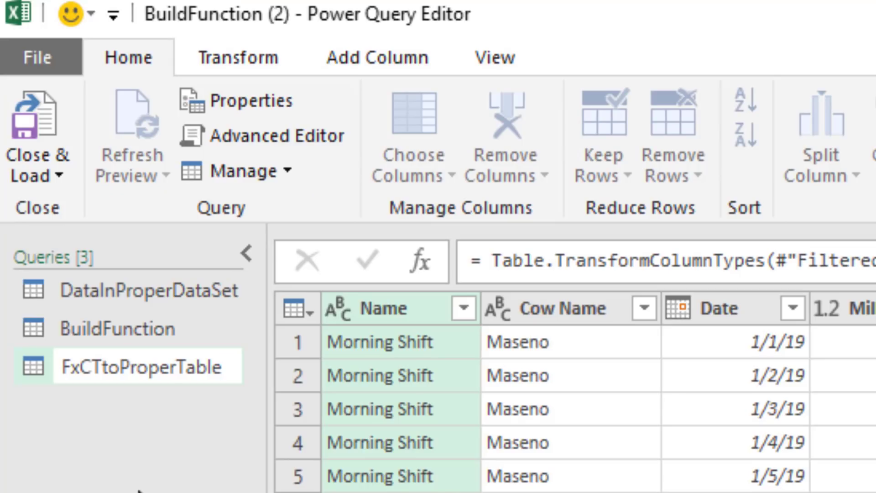
key("Return")
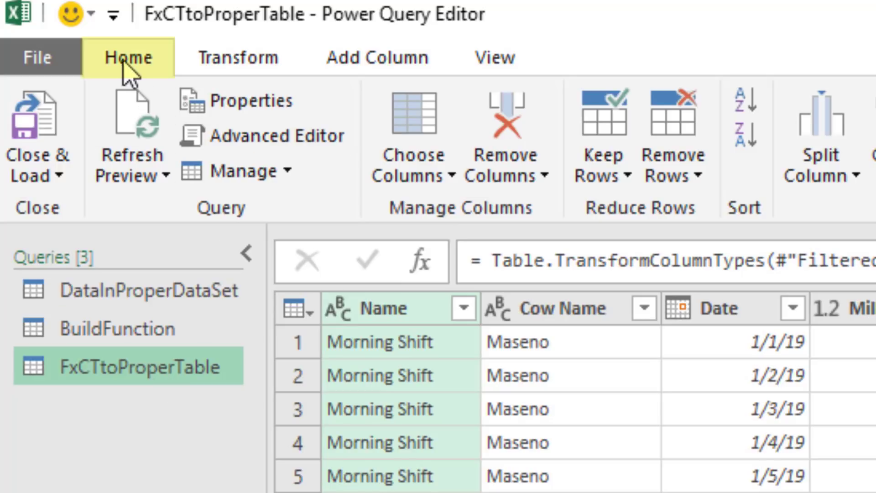
In the Advanced Editor, delete the Source, Custom1 and Custom2 lines
left_click(249, 138)
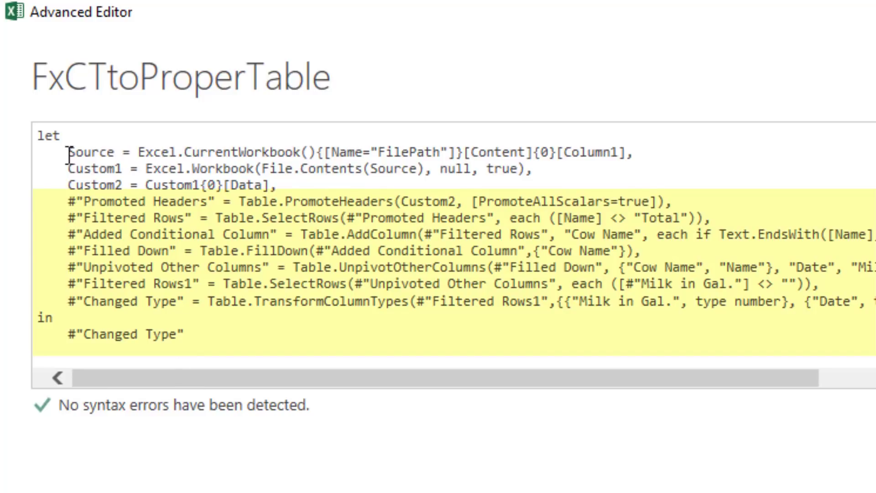
left_click_drag(62, 152, 66, 202)
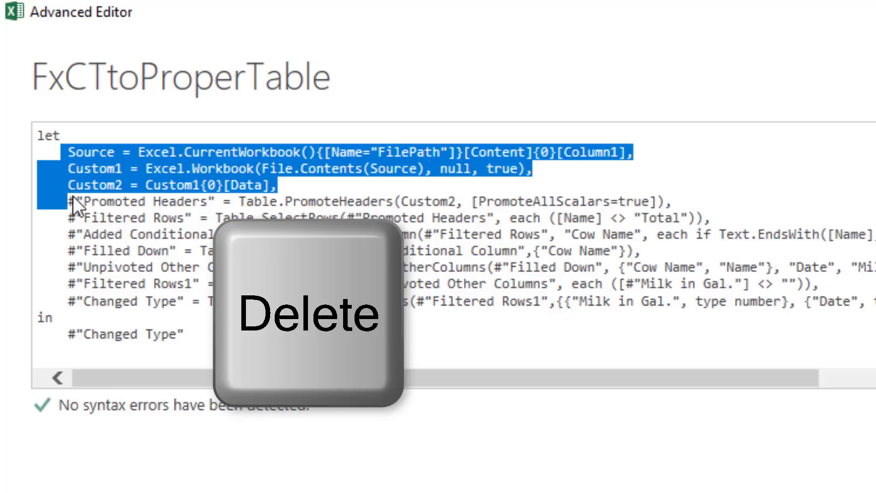
key("Delete")
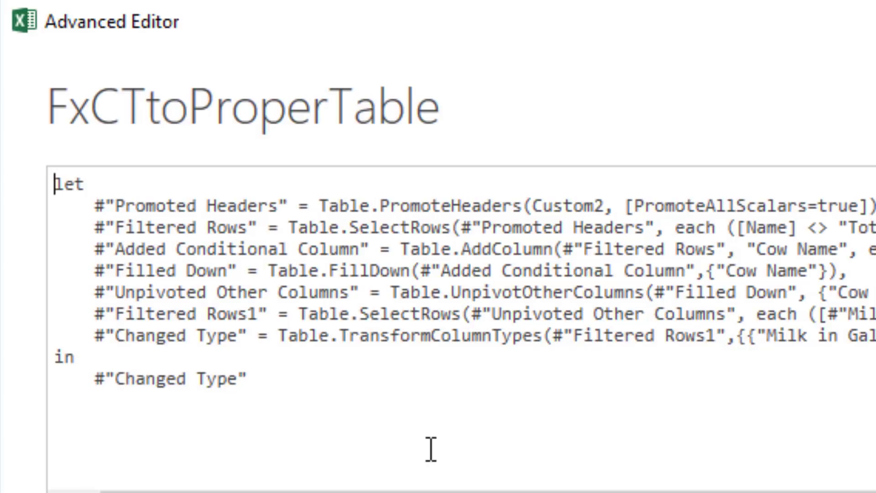
double_click(561, 208)
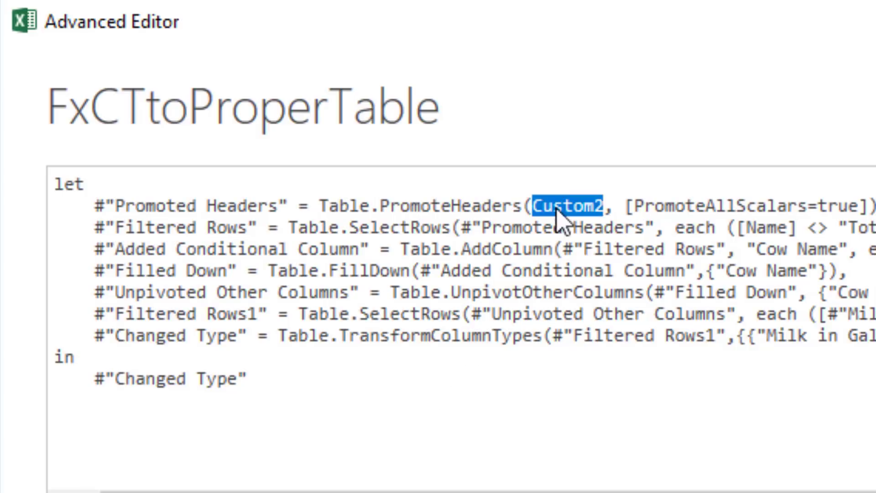
left_click(561, 211)
double_click(561, 211)
Add '(InputTable) =>' above let and replace the Custom2 reference with InputTable
left_click(61, 185)
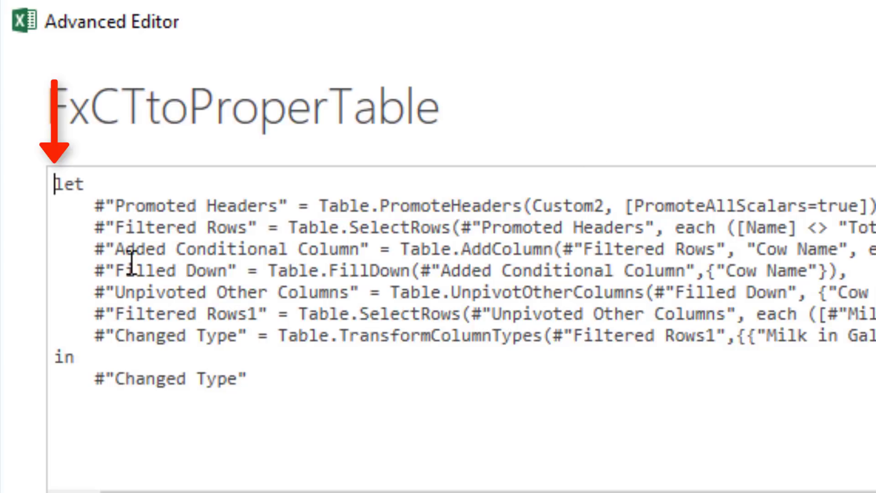
key("Return")
key("Up")
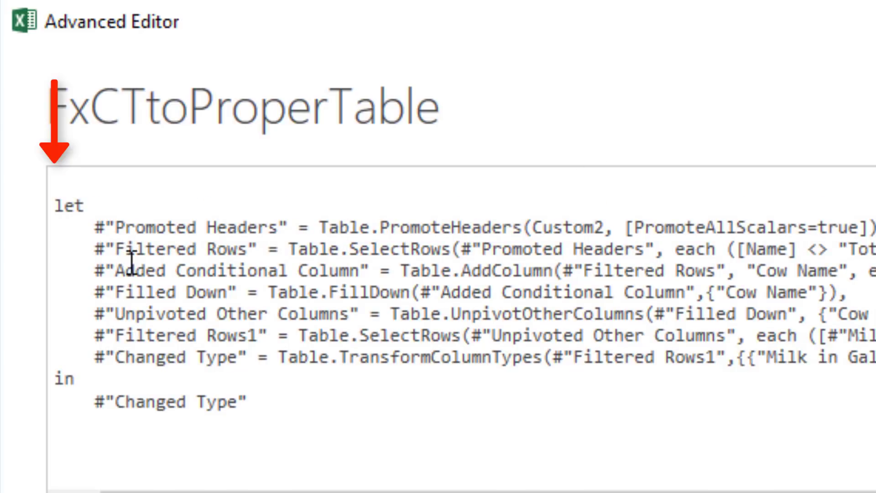
type("(")
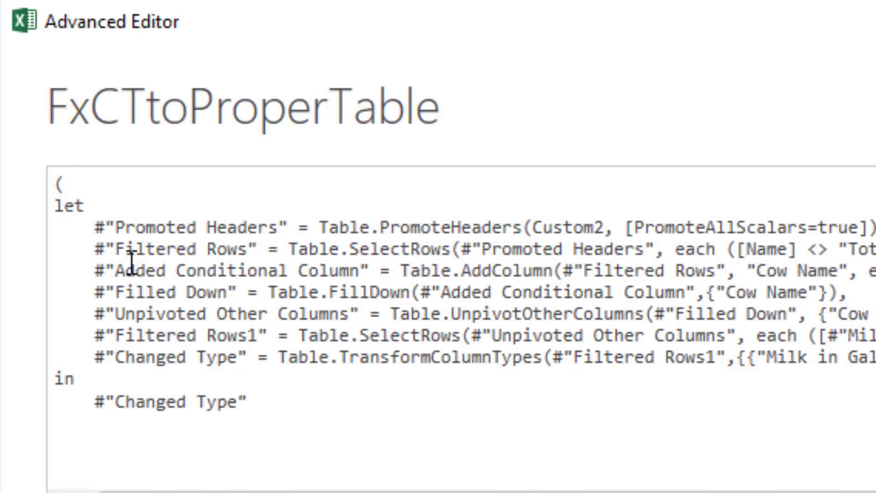
type("Input")
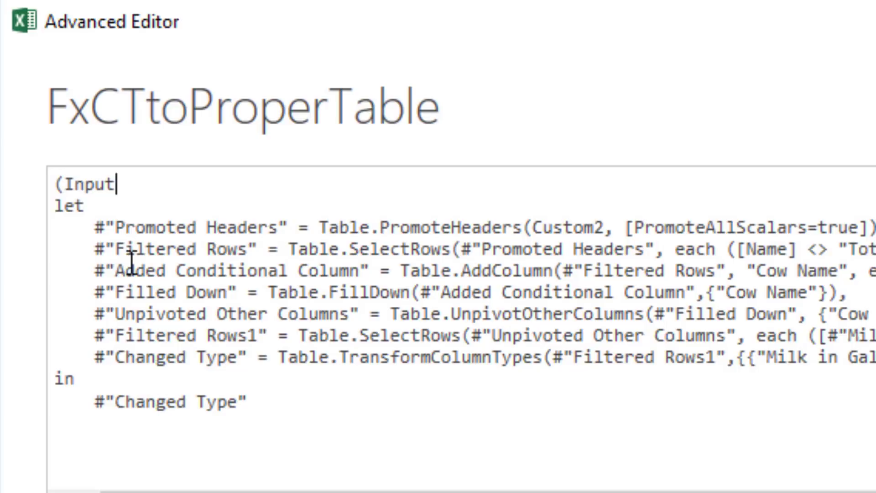
type("Table)")
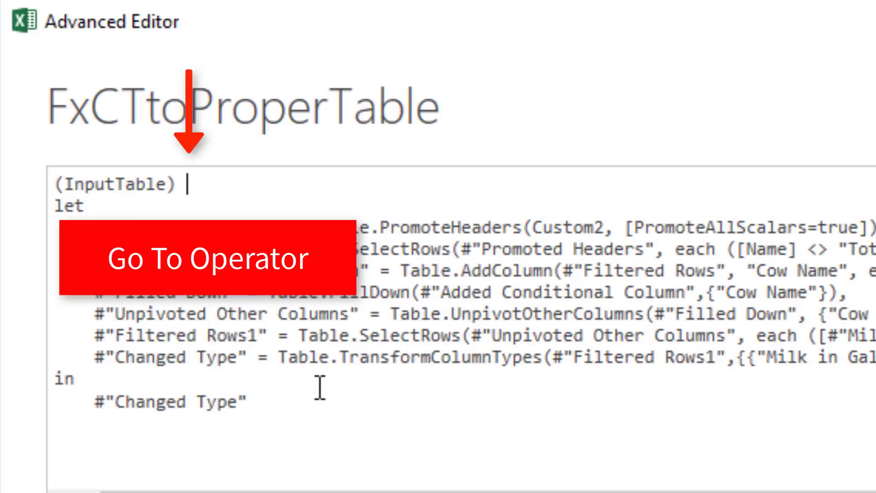
type(" =>")
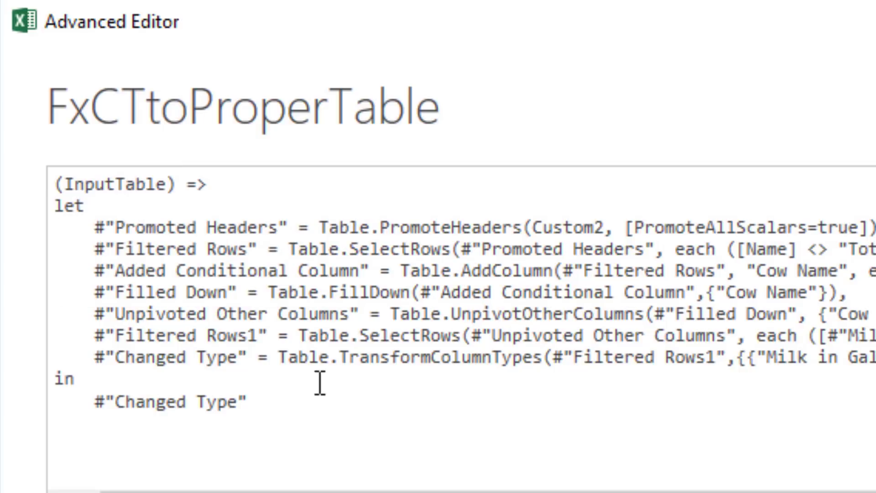
double_click(114, 184)
key("ctrl+c")
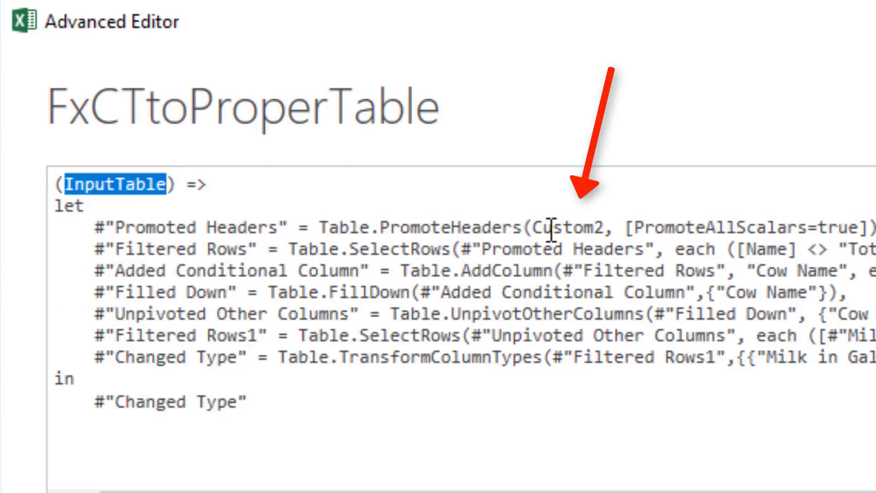
double_click(569, 228)
key("ctrl+v")
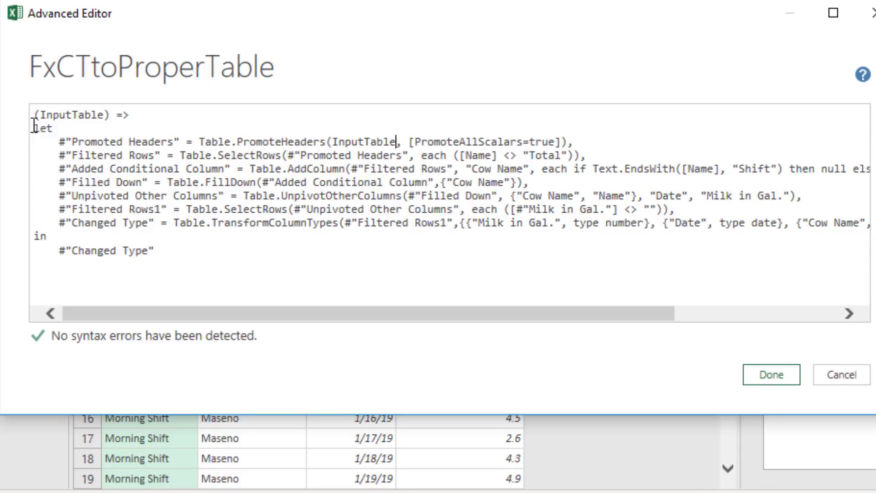
Save the function code, then preview the nested Data tables in DataInProperDataSet
left_click(771, 374)
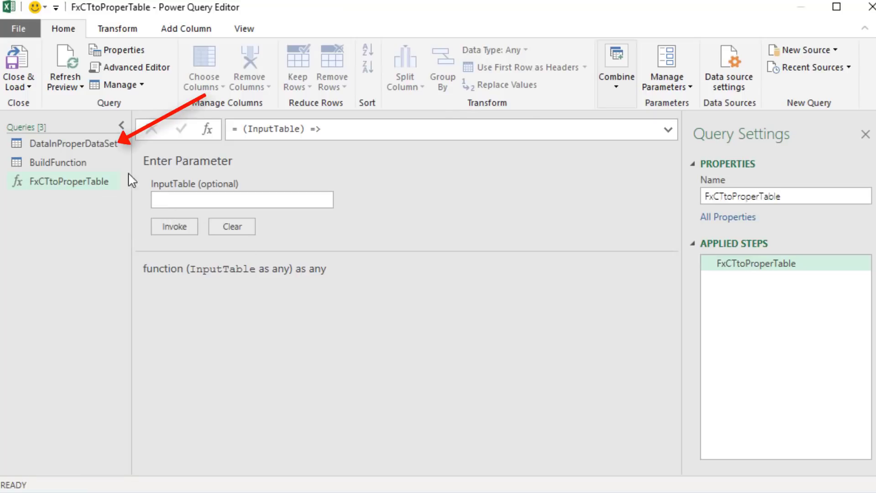
left_click(95, 147)
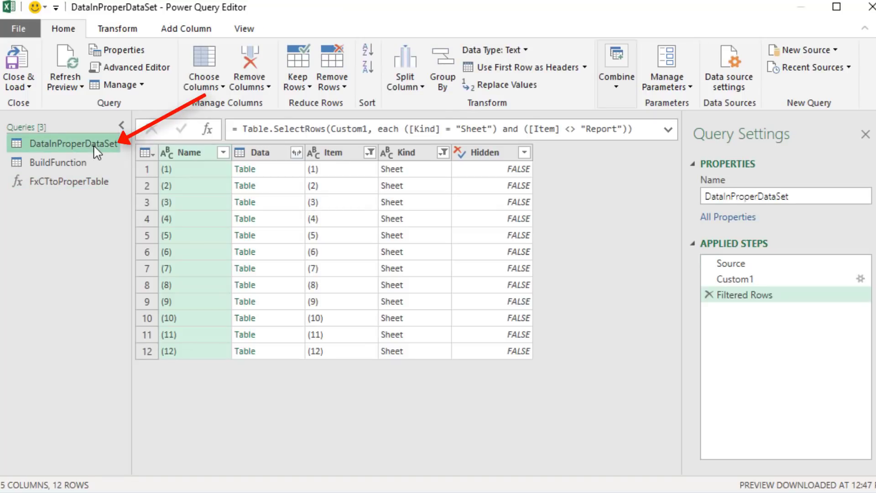
left_click(288, 176)
left_click(286, 191)
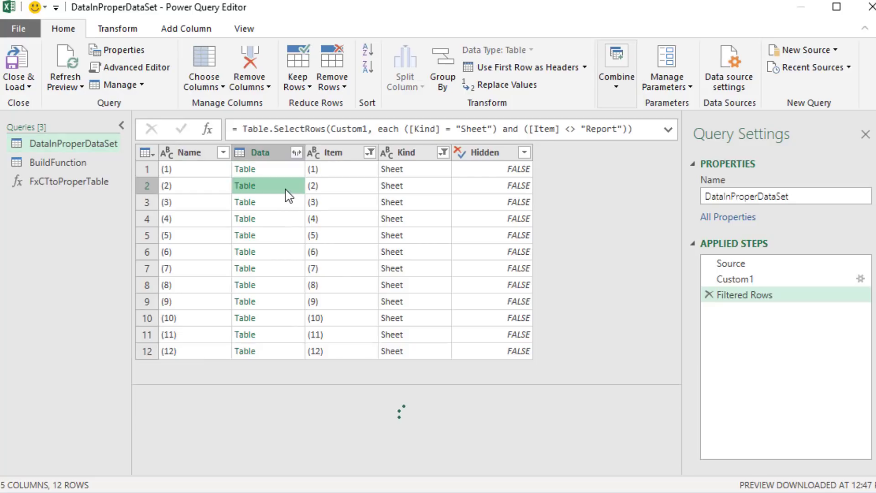
Invoke FxCTtoProperTable on the Data column as a new column named CreateProperTable
left_click(212, 28)
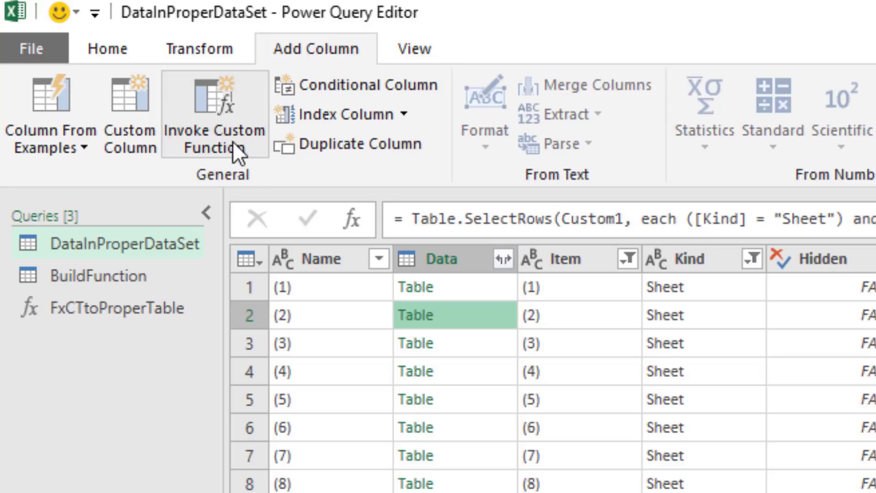
left_click(235, 143)
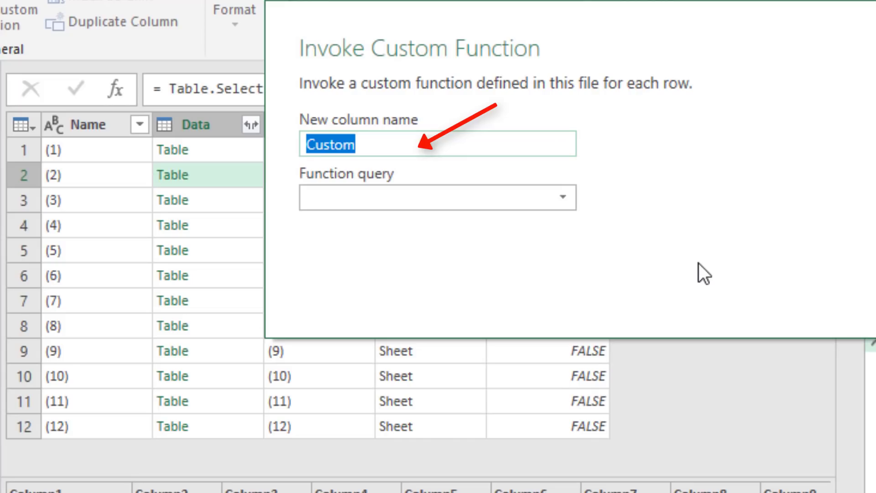
type("CreateProperTable")
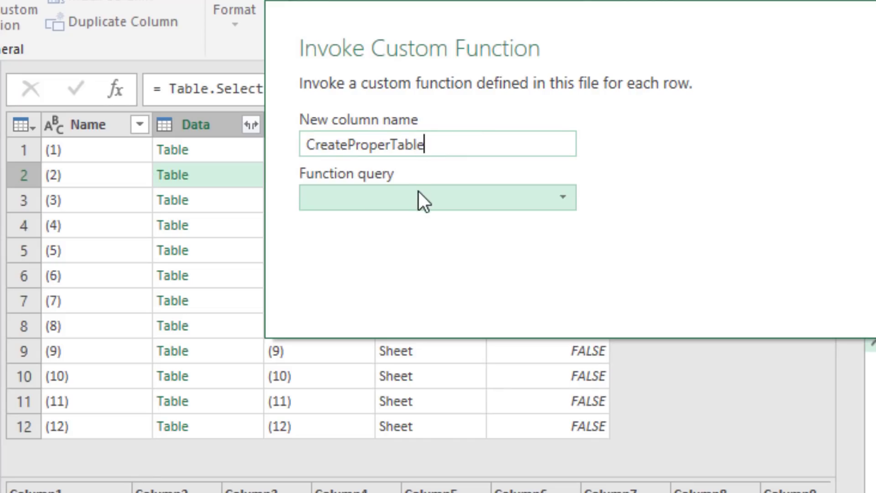
left_click(418, 196)
left_click(386, 228)
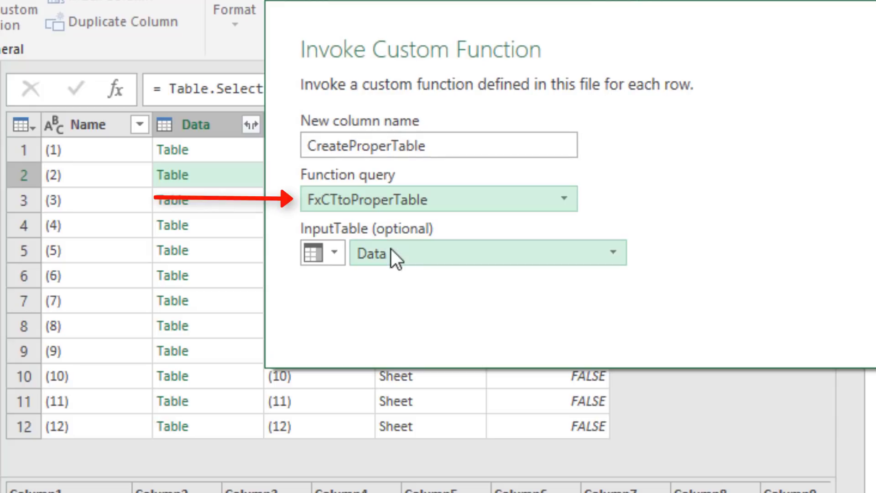
left_click(606, 254)
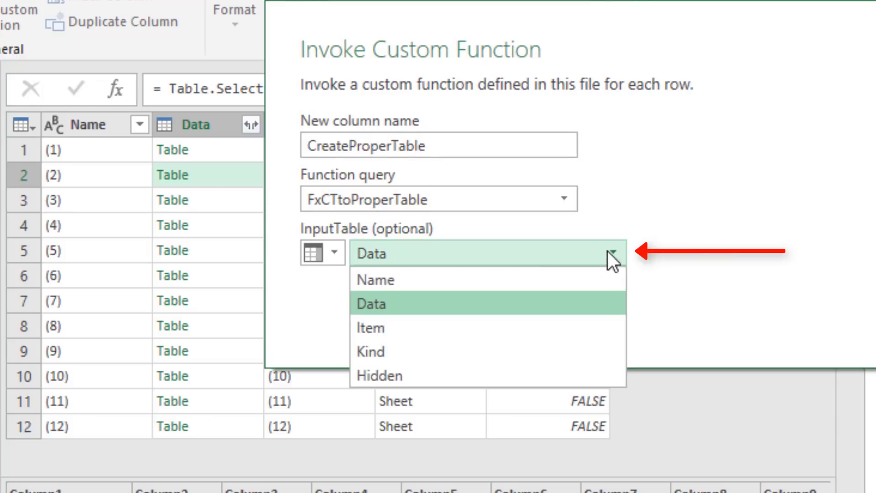
left_click(404, 303)
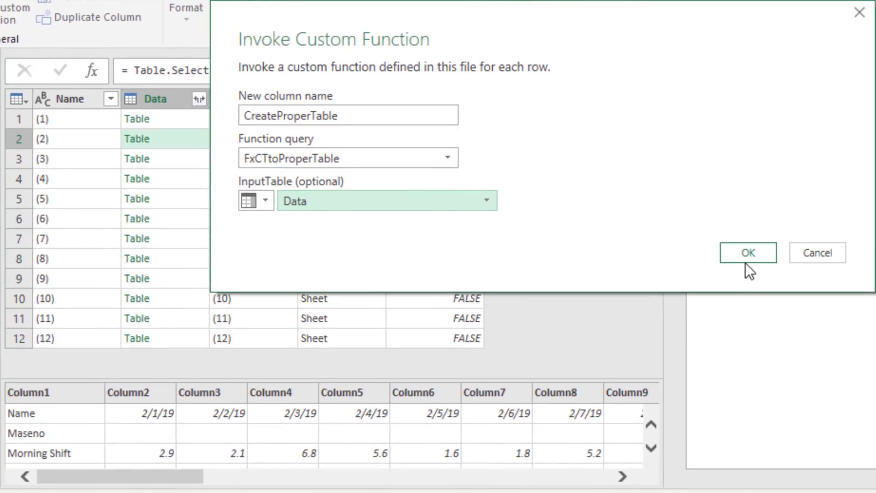
left_click(746, 254)
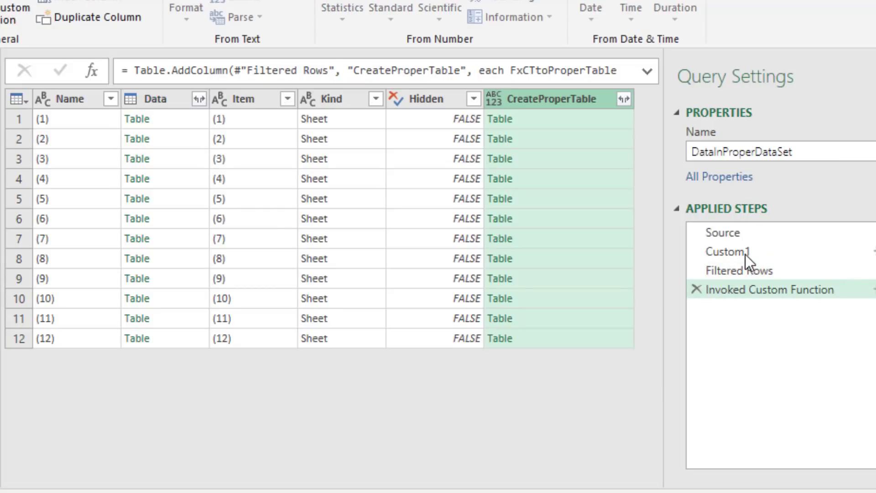
Preview the CreateProperTable results and raw Data tables for several sheets
left_click(575, 120)
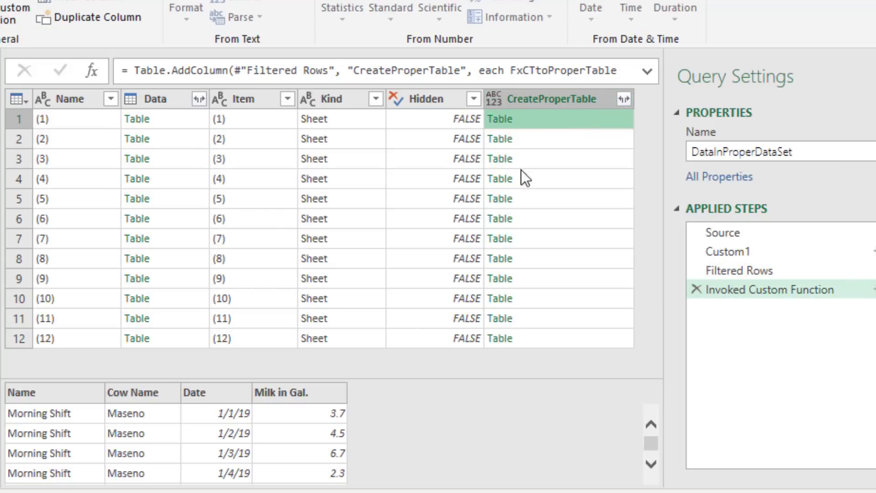
left_click(541, 139)
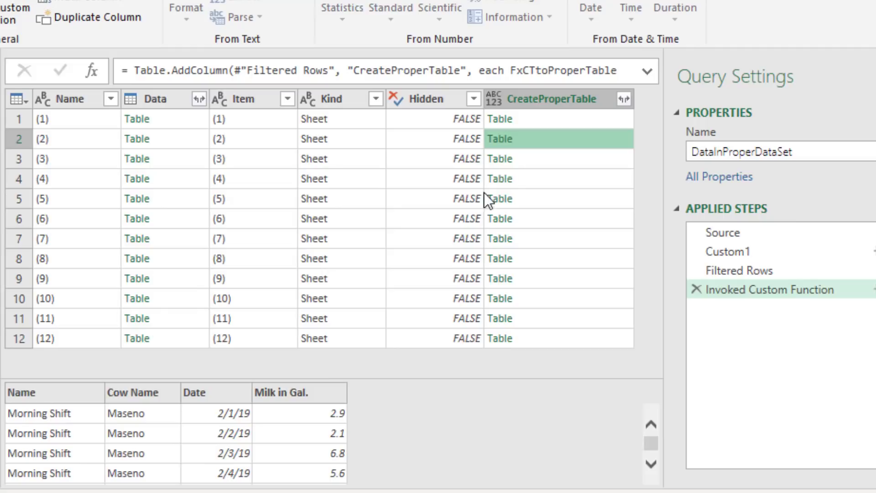
left_click(529, 160)
left_click(169, 139)
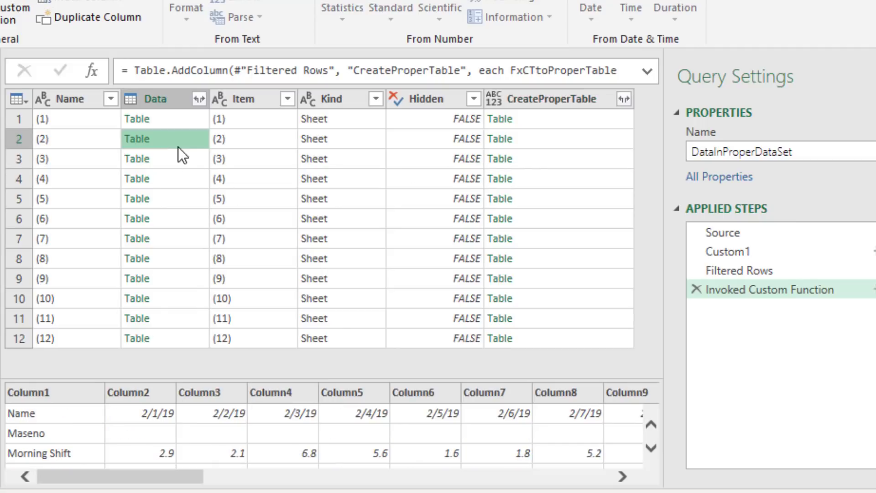
left_click(561, 145)
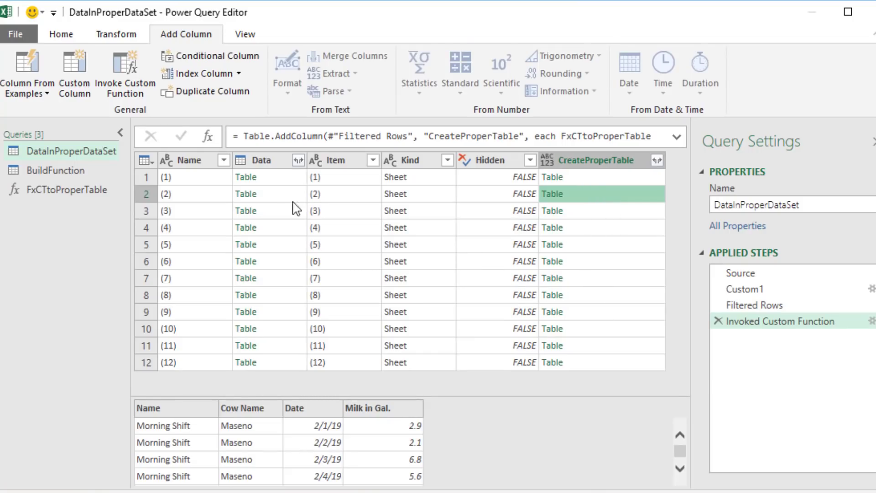
Add a Custom2 step referencing the [CreateProperTable] column as a list of tables
left_click(208, 137)
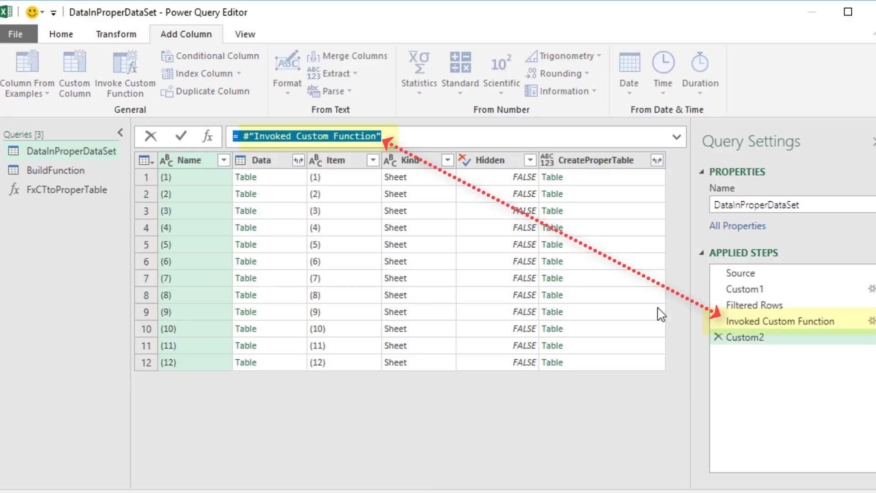
key("End")
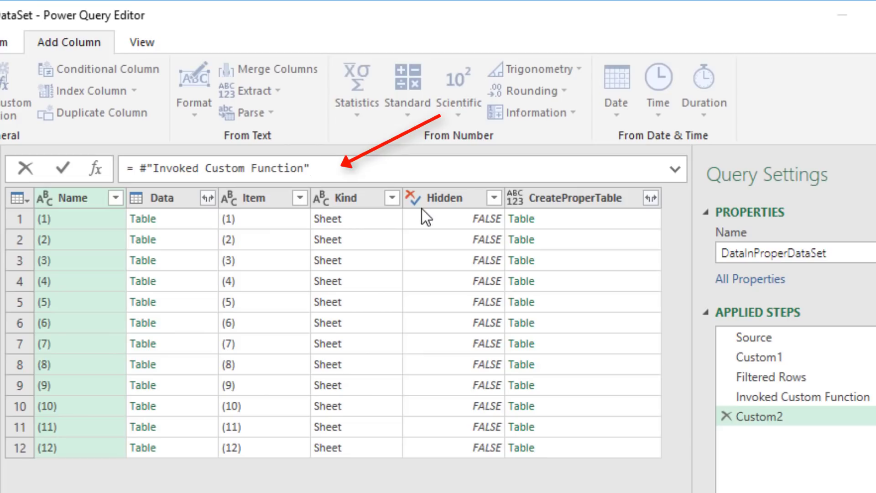
type("[")
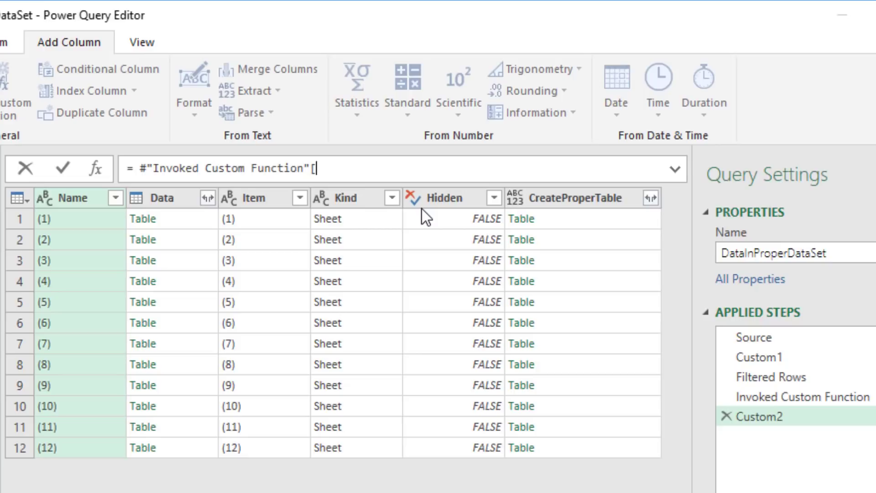
type("CreateProperTable")
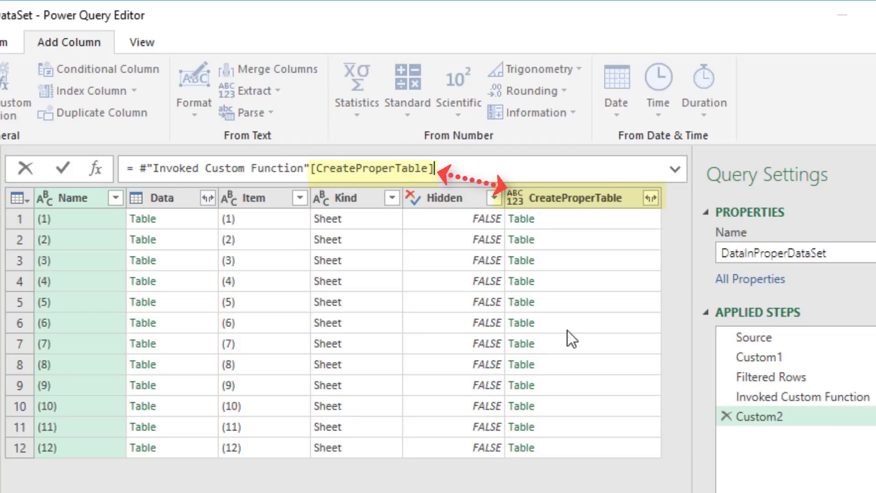
key("Return")
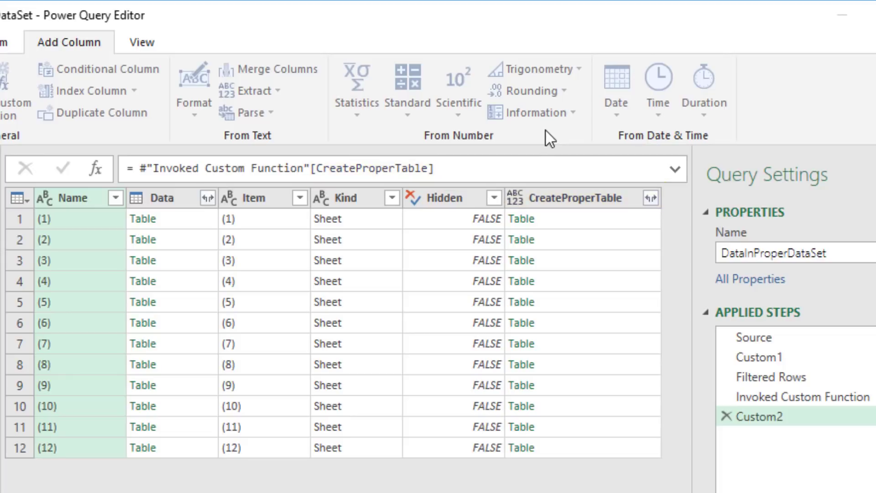
left_click(82, 215)
left_click(84, 243)
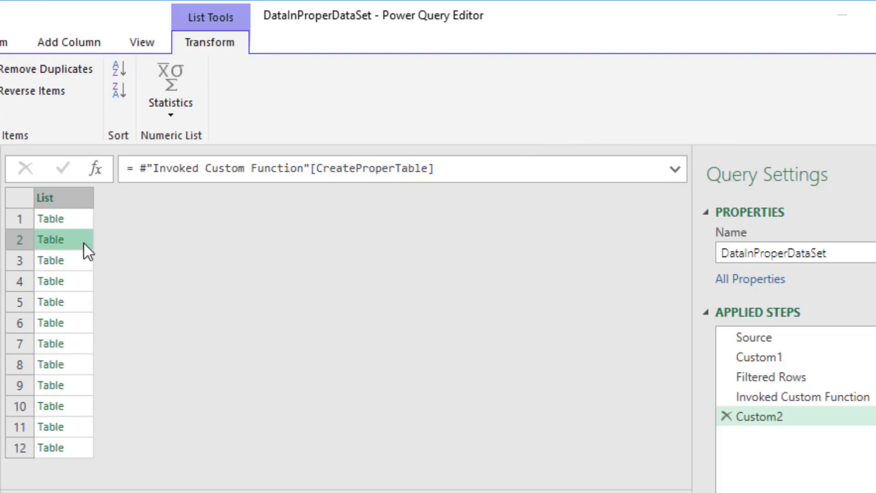
Wrap the reference in Table.Combine to merge all tables, then Close & Load the editor
left_click(133, 168)
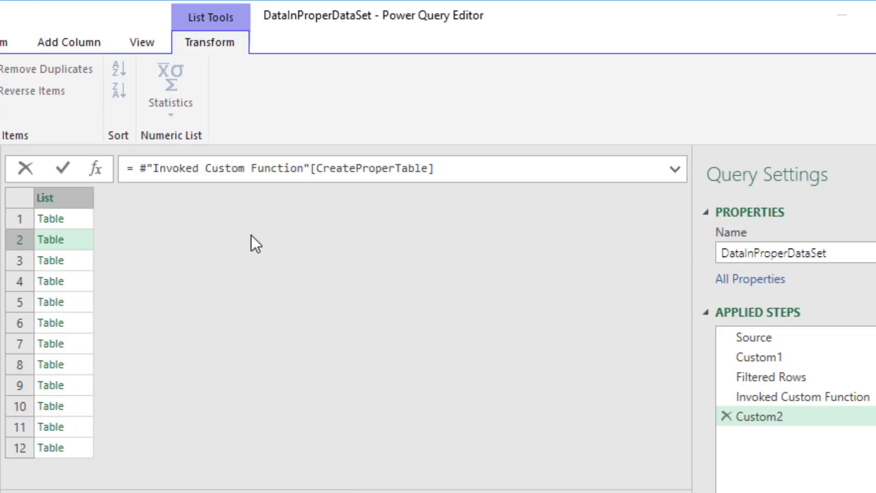
type("Table.Combine(")
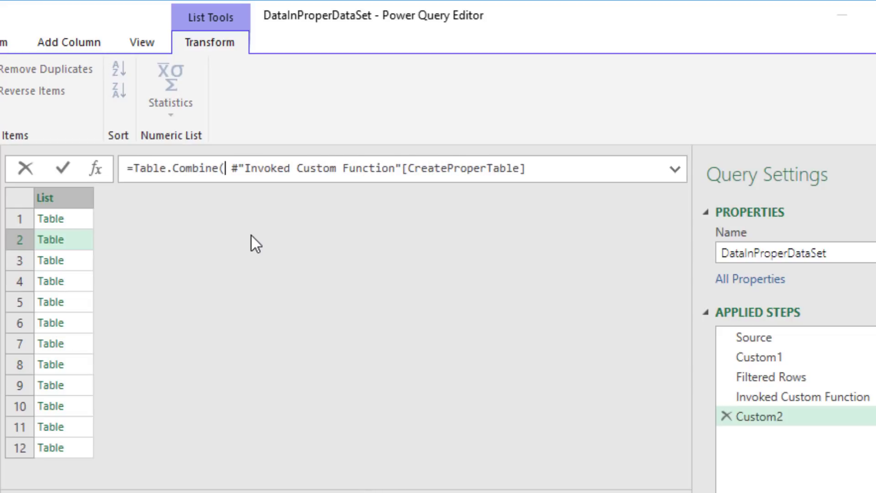
key("Delete")
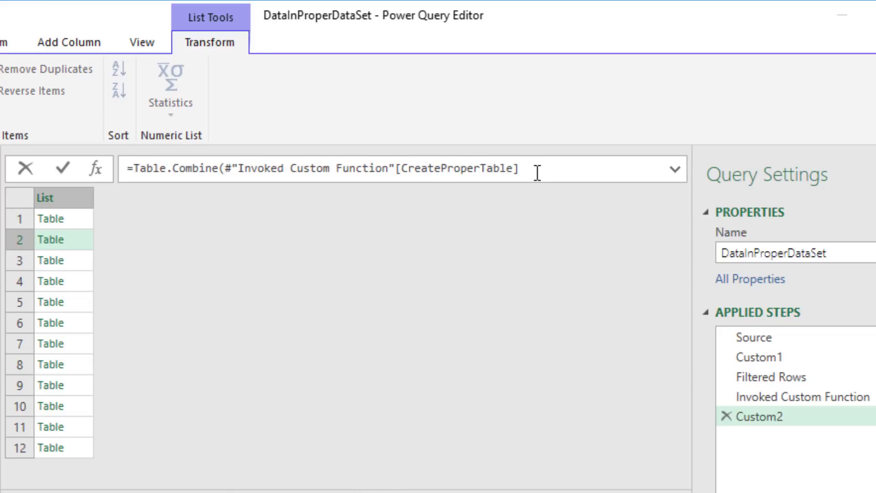
key("Return")
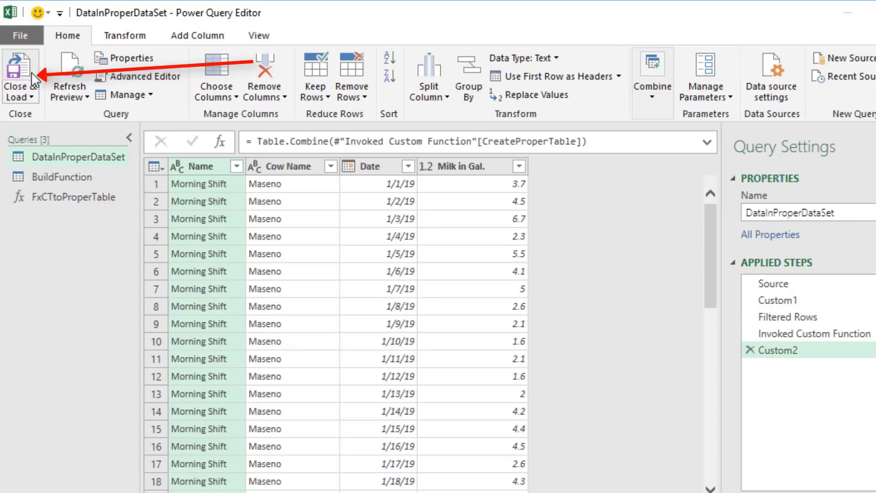
left_click(26, 70)
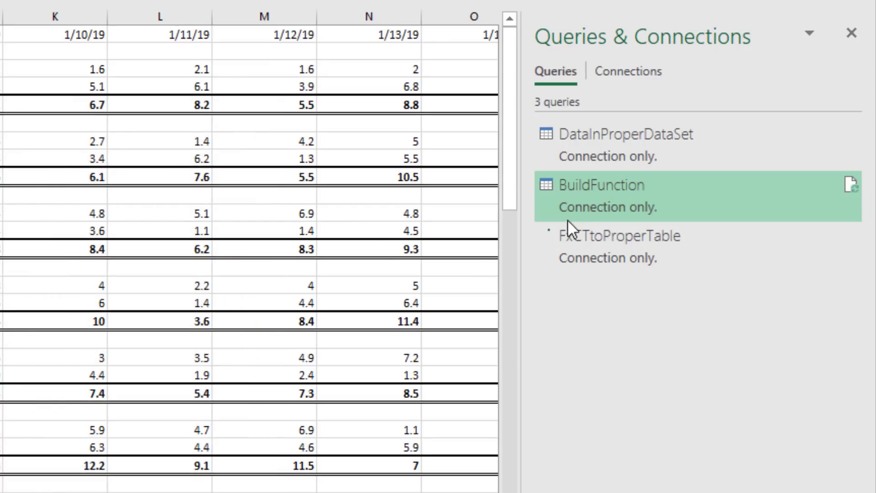
right_click(615, 146)
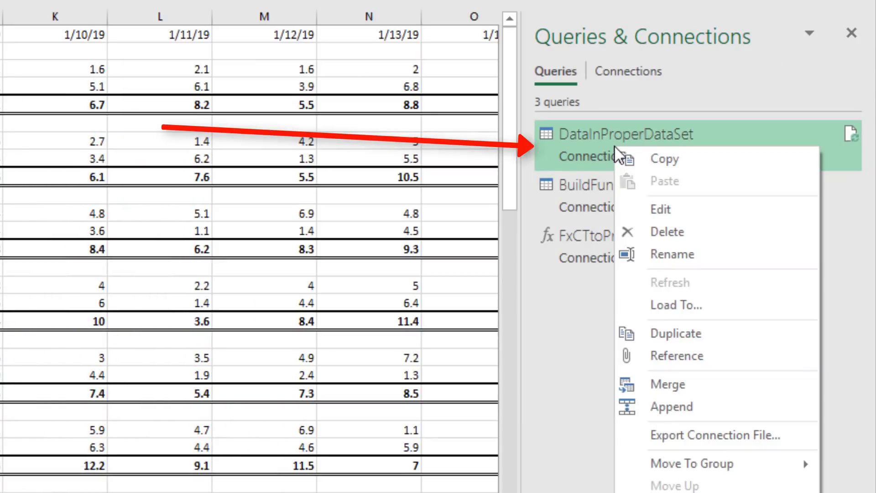
In Import Data, choose PivotTable Report placed at Report!A1 and confirm
left_click(675, 300)
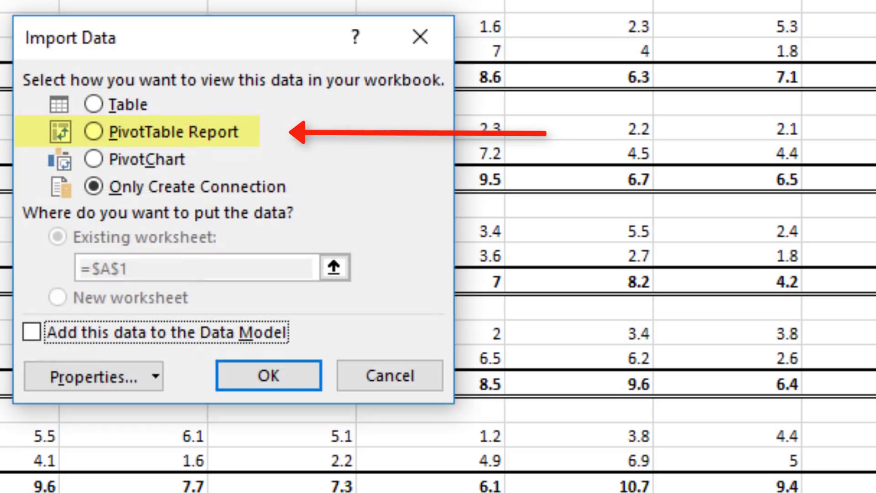
left_click(99, 128)
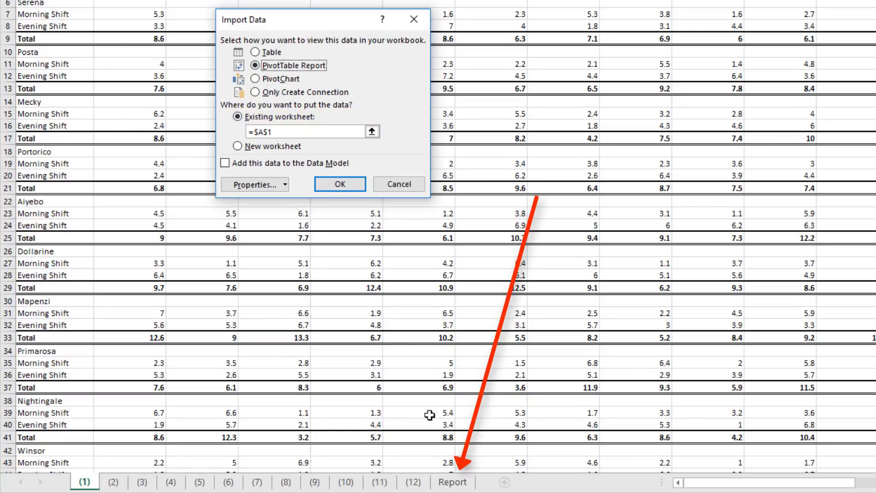
left_click(453, 482)
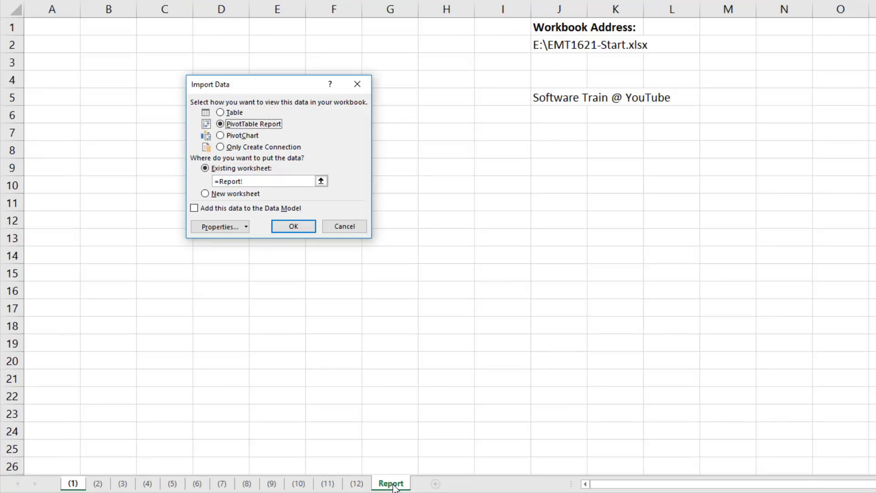
left_click(50, 28)
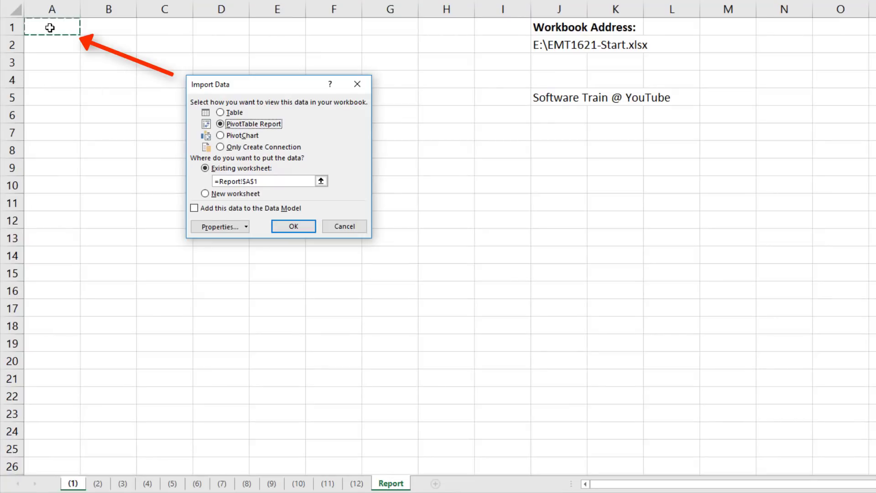
left_click(299, 228)
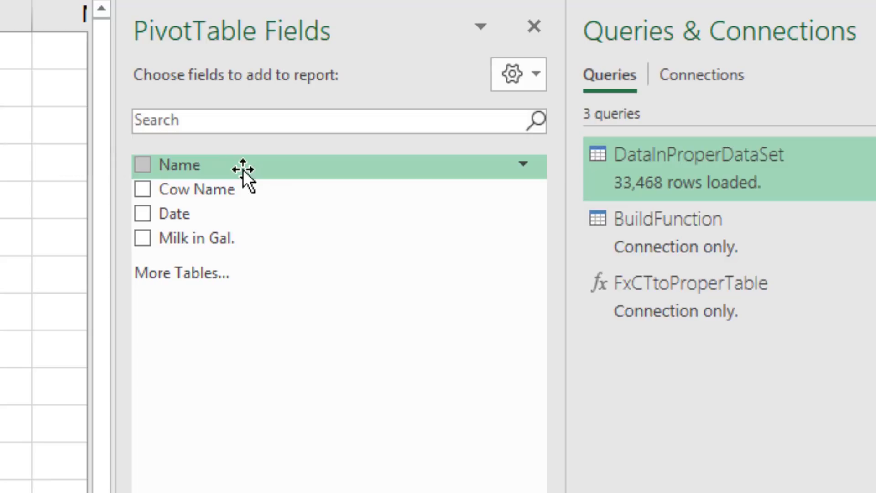
Reopen DataInProperDataSet in Power Query Editor and open the BuildFunction query, briefly viewing FxCTtoProperTable
double_click(680, 176)
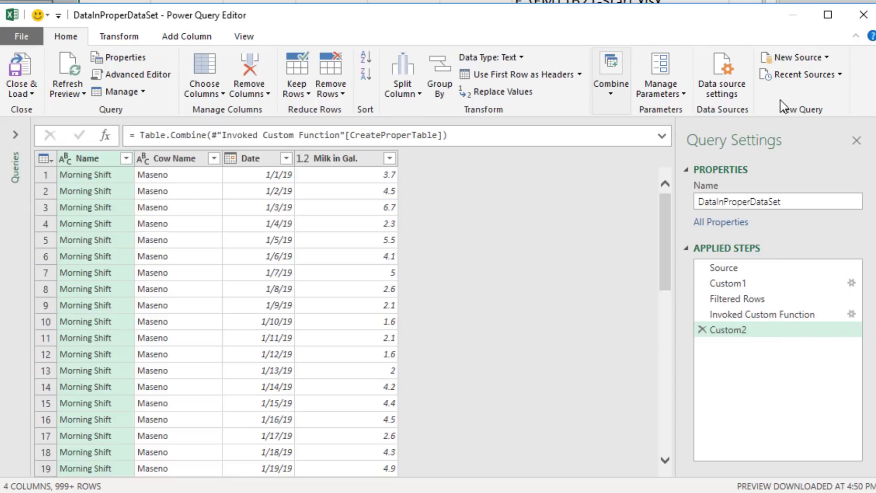
left_click(22, 134)
left_click(116, 179)
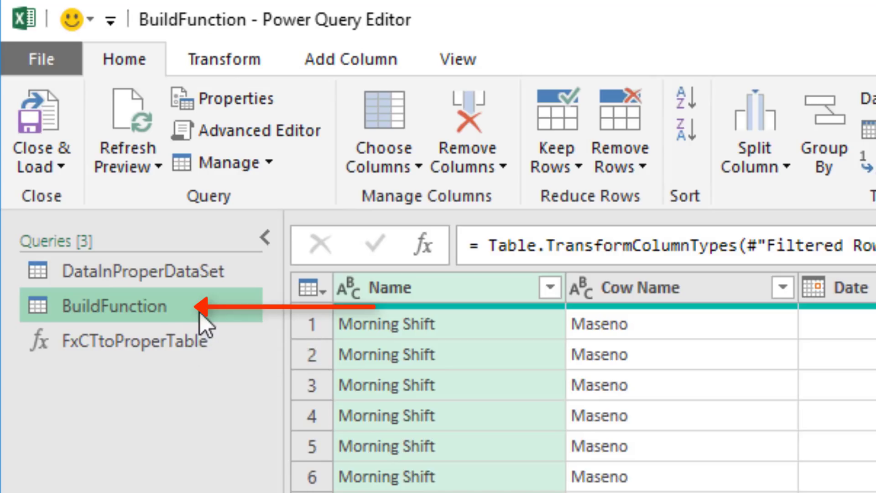
left_click(193, 347)
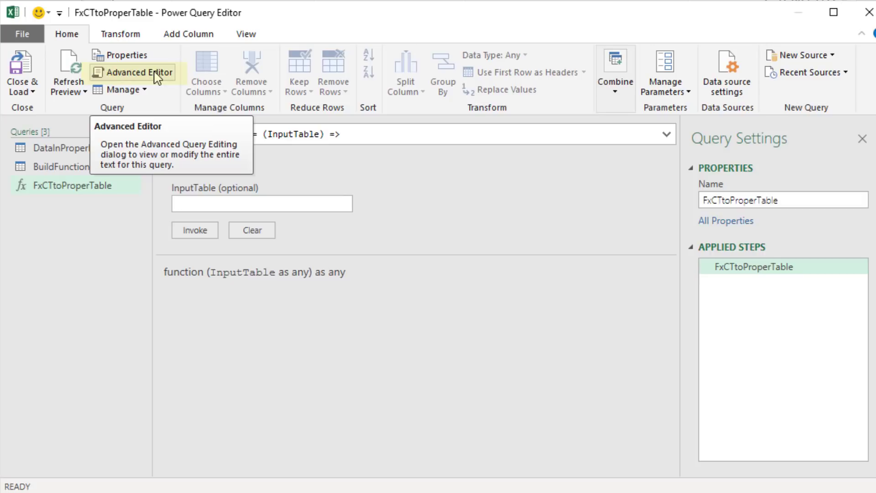
left_click(63, 167)
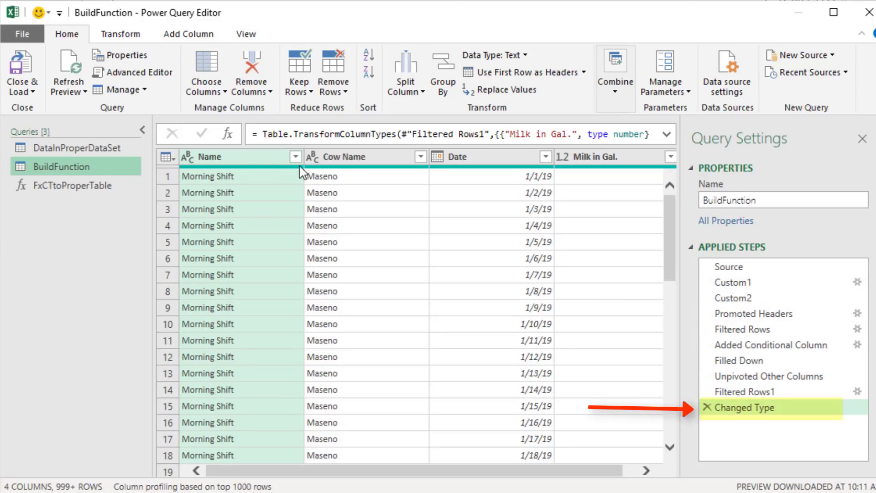
Rename BuildFunction's Name column to 'Shift'
double_click(209, 157)
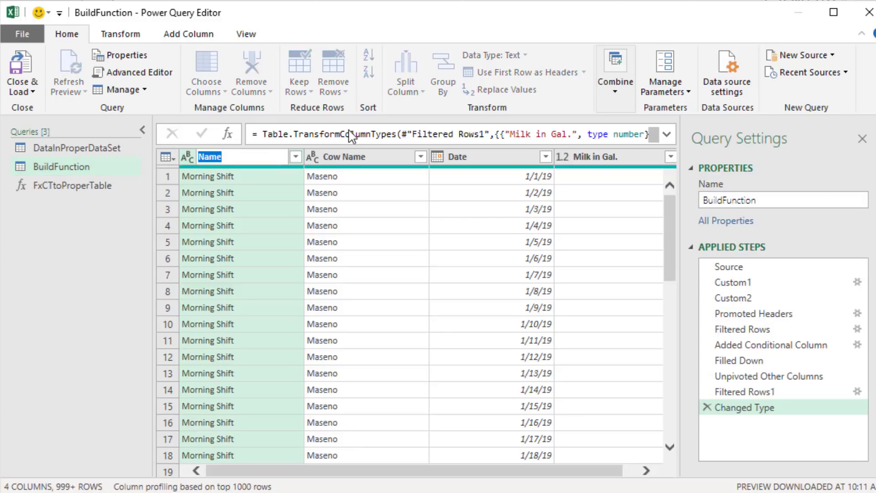
type("Shift")
key("Return")
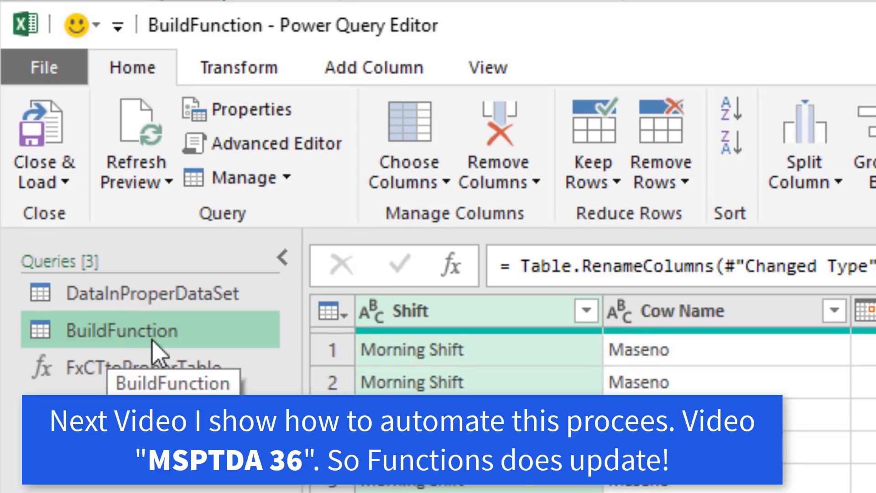
In the Advanced Editor, copy BuildFunction's code from #"Changed Type" through the Renamed Columns step
left_click(287, 153)
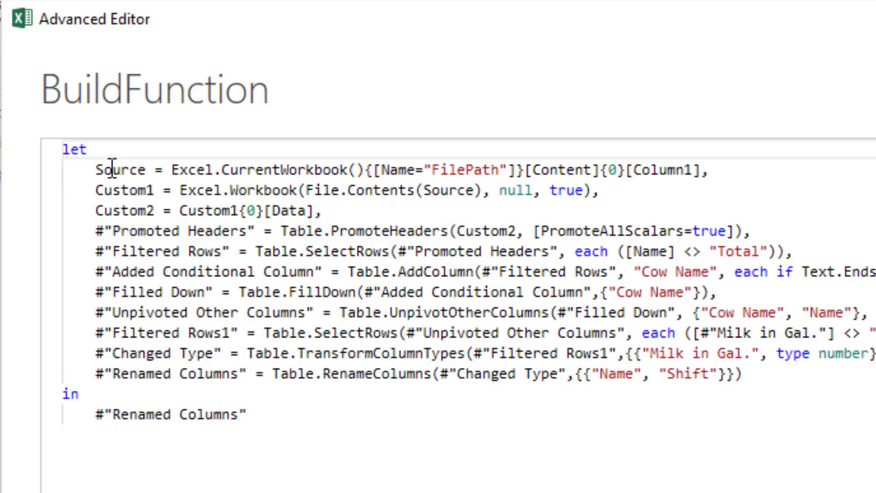
double_click(125, 157)
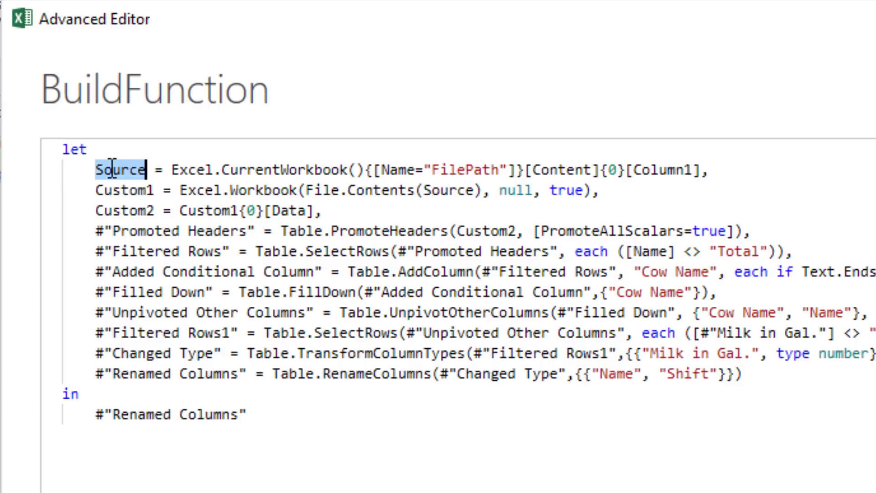
double_click(118, 189)
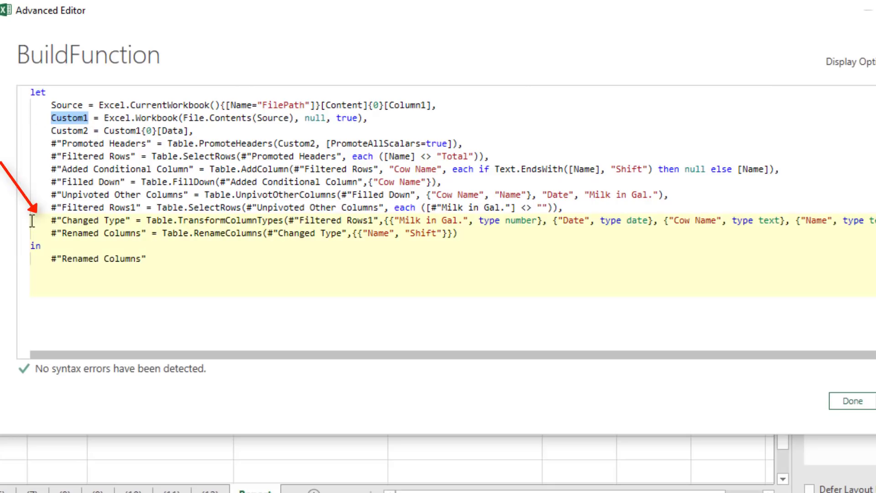
left_click_drag(32, 221, 278, 292)
key("ctrl+c")
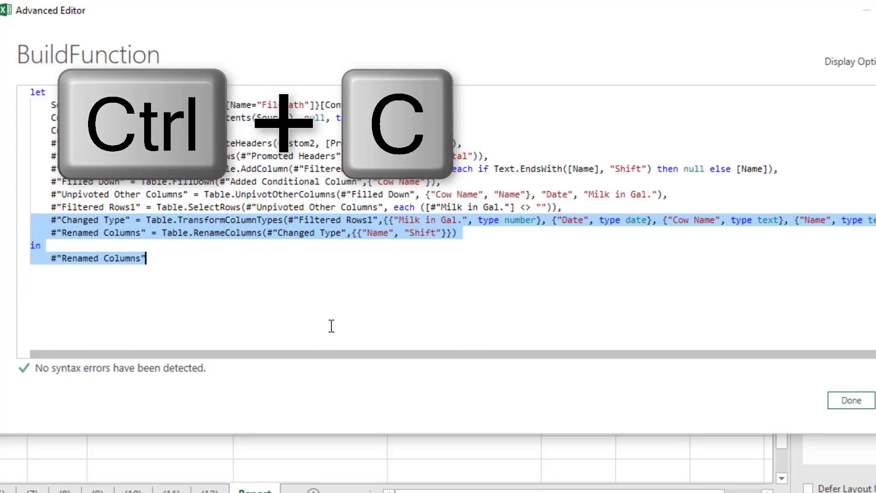
left_click(841, 396)
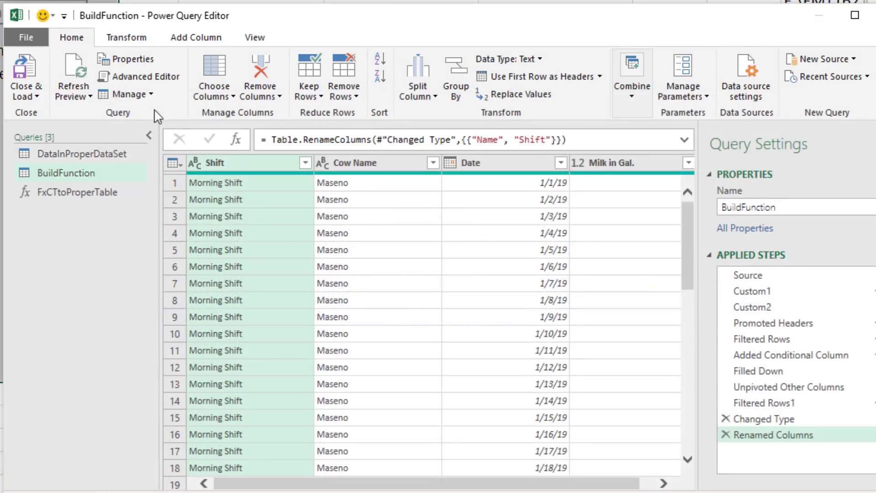
Replace FxCTtoProperTable's code from Changed Type onward with the pasted Changed Type and Renamed Columns steps
left_click(69, 201)
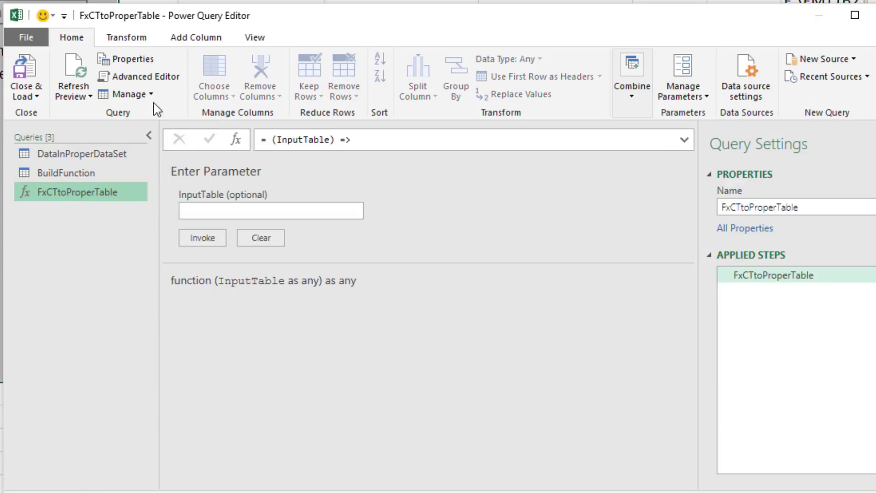
right_click(68, 193)
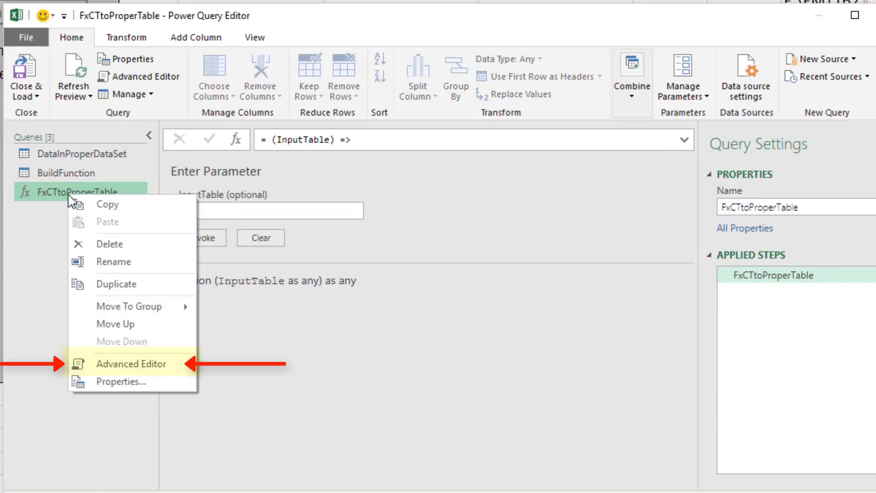
left_click(135, 363)
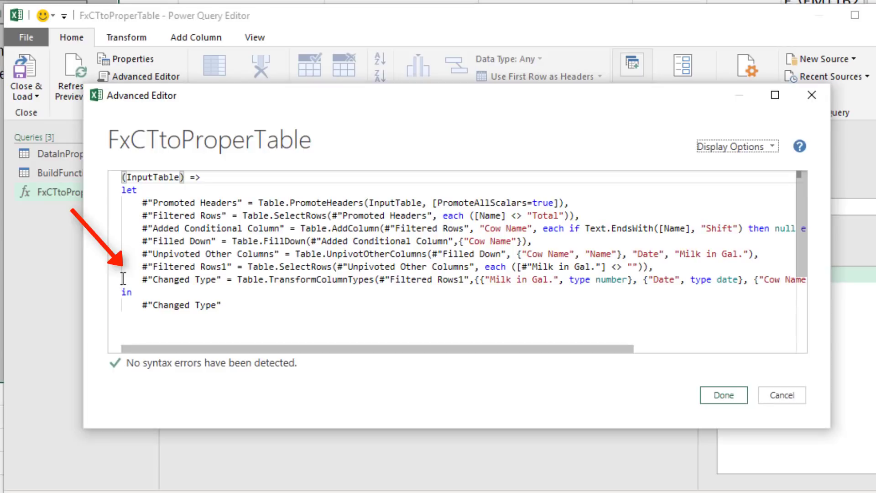
left_click_drag(121, 279, 272, 338)
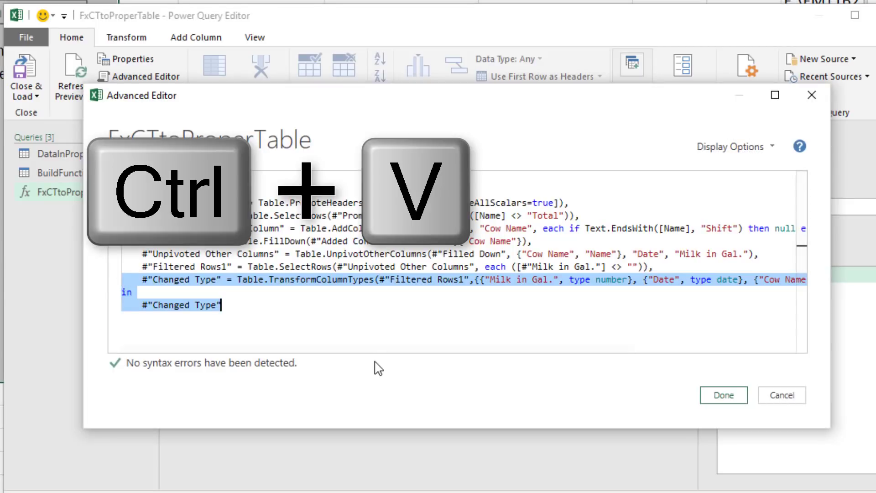
key("ctrl+v")
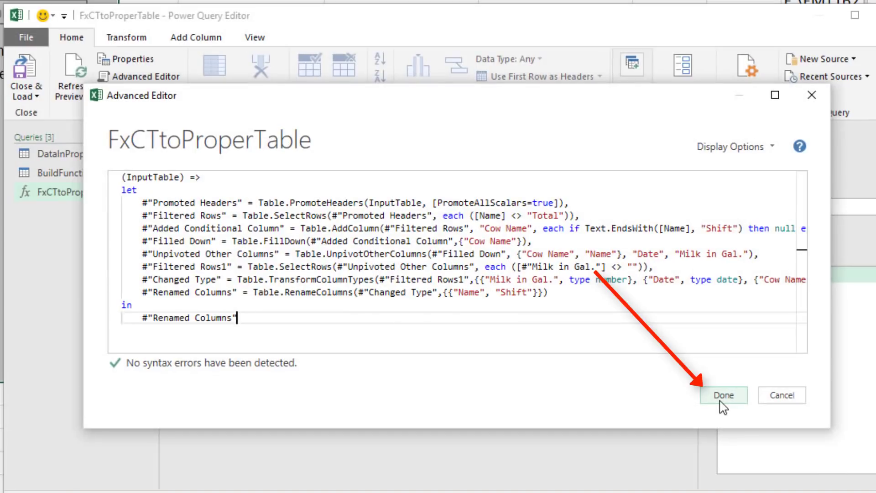
left_click(725, 408)
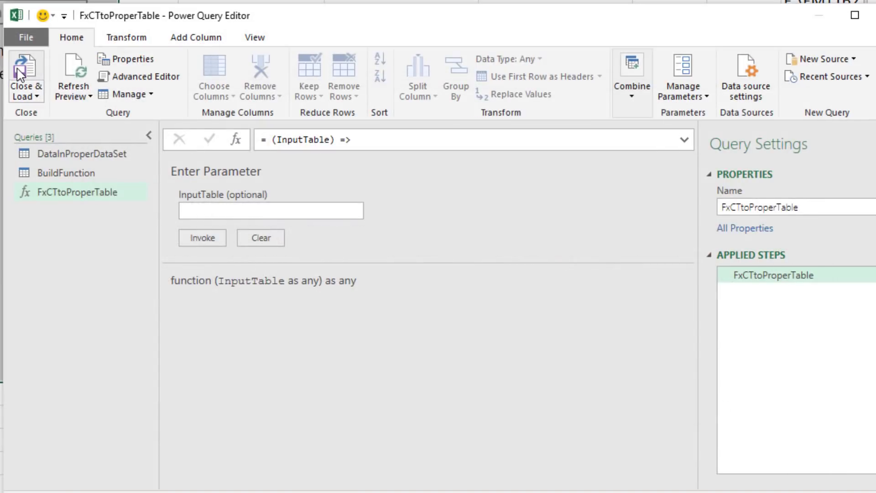
Load and refresh DataInProperDataSet, then put Date, Cow Name and Shift in the PivotTable rows, removing Months
left_click(40, 68)
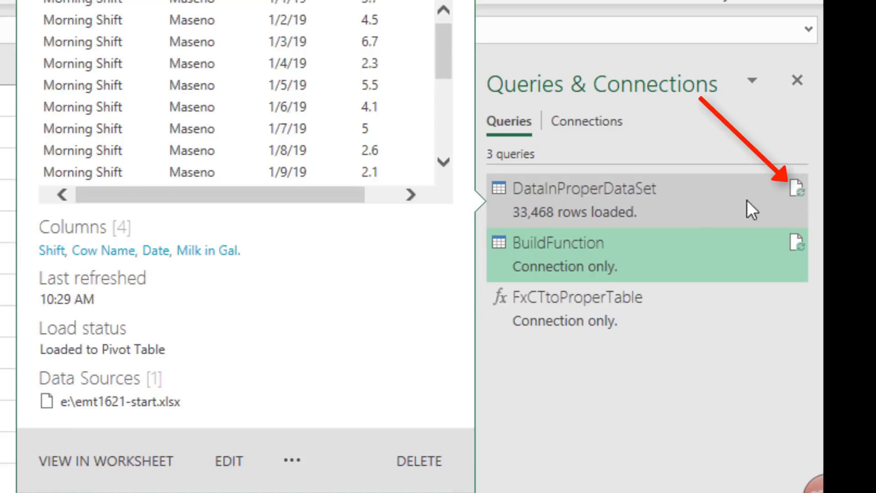
left_click(803, 190)
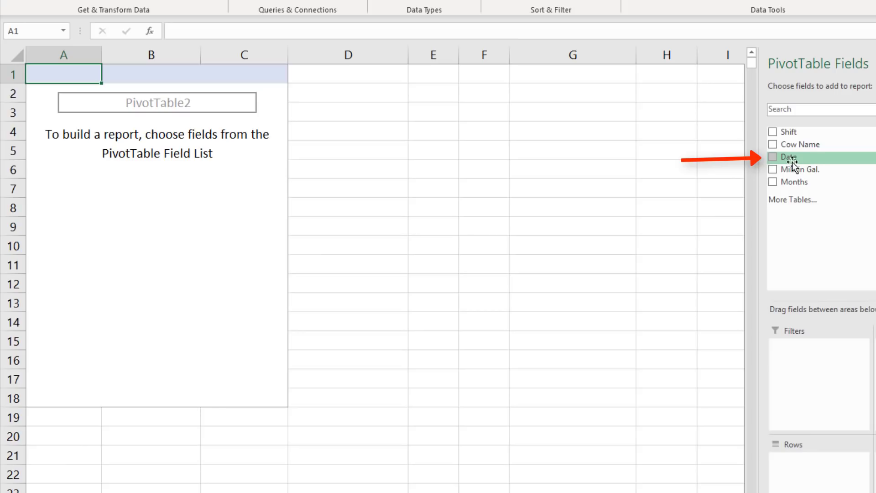
left_click_drag(137, 238, 217, 492)
left_click_drag(834, 470, 610, 347)
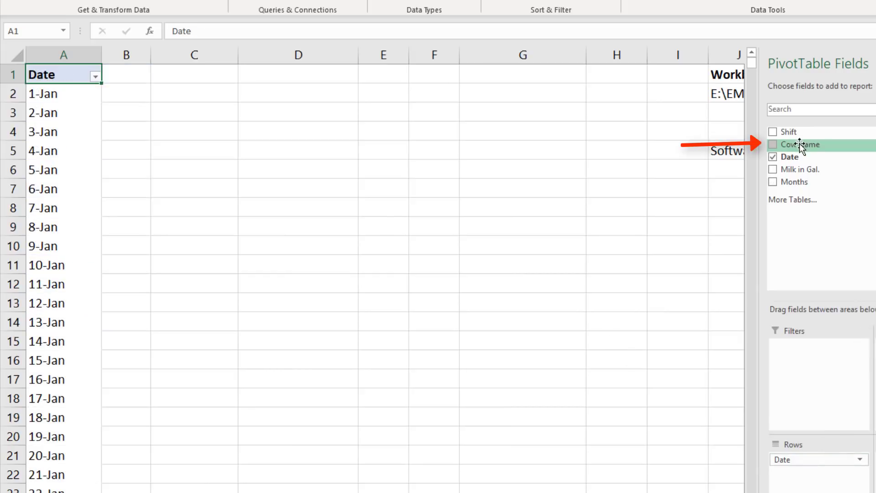
left_click_drag(794, 144, 833, 473)
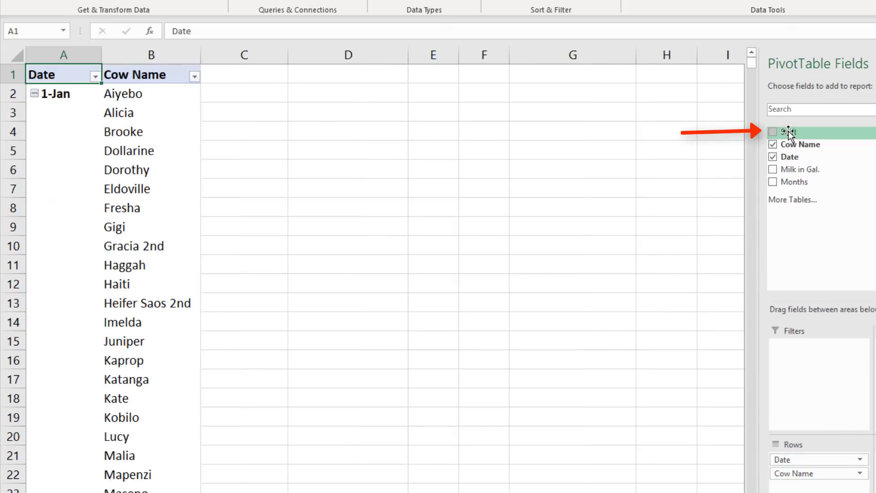
left_click_drag(786, 133, 834, 487)
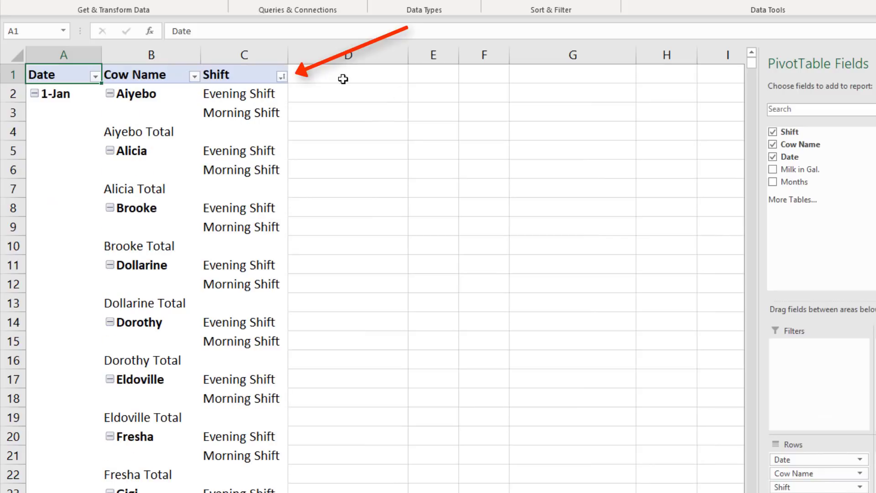
Sort Shift Z to A so Morning Shift comes first, and add Milk in Gal. to Values twice
left_click(282, 77)
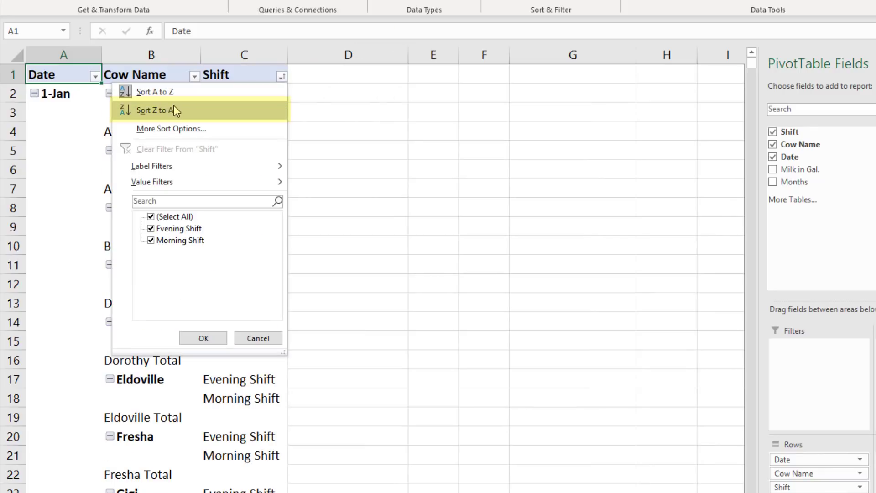
left_click(157, 110)
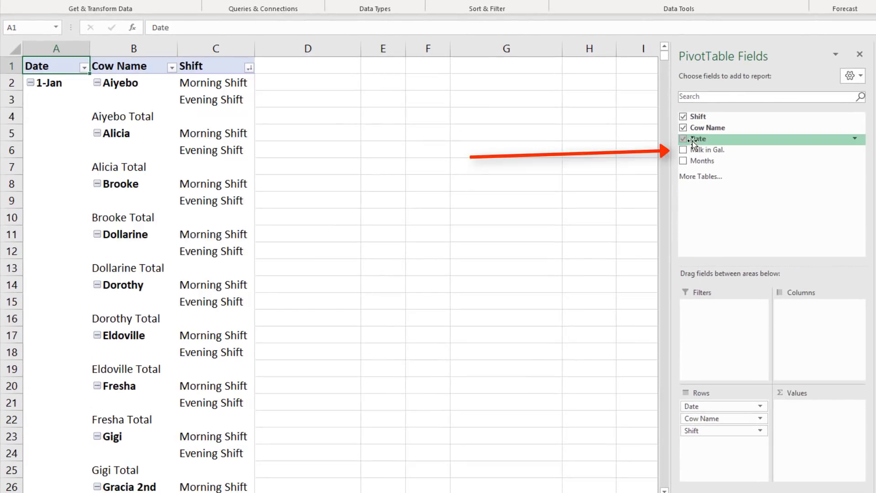
left_click_drag(696, 152, 802, 414)
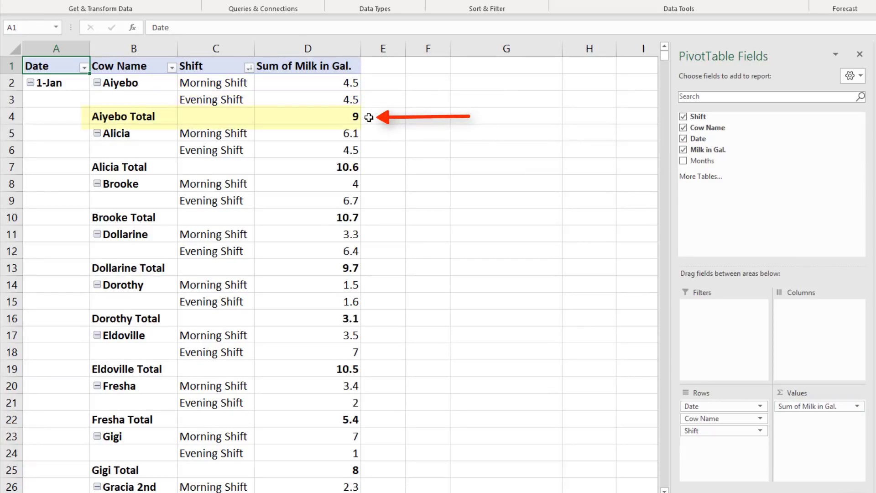
left_click_drag(719, 151, 817, 443)
Show the second milk column as Difference From Shift's Morning Shift and rename it 'Change'
right_click(415, 103)
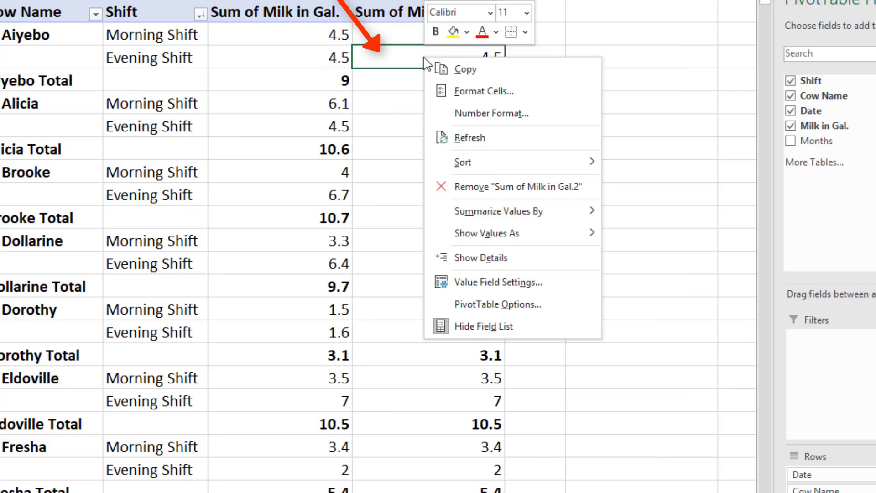
mouse_move(483, 235)
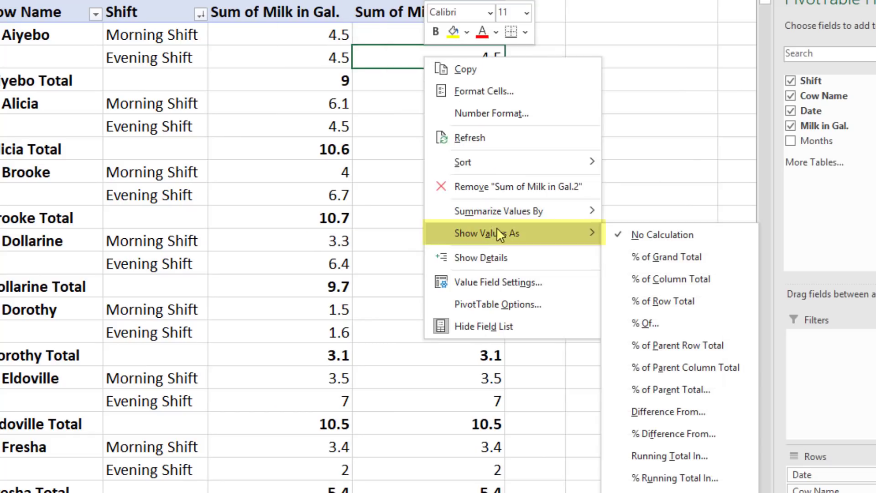
left_click(680, 413)
left_click(205, 221)
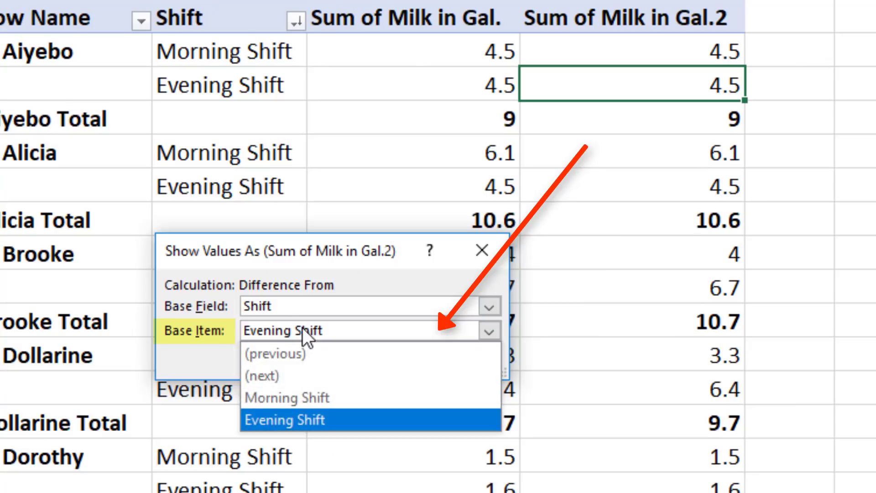
left_click(295, 403)
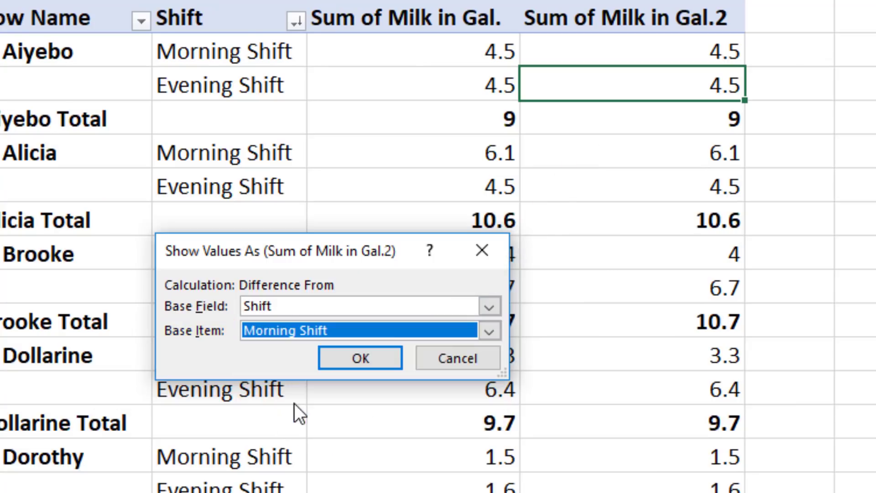
left_click(361, 364)
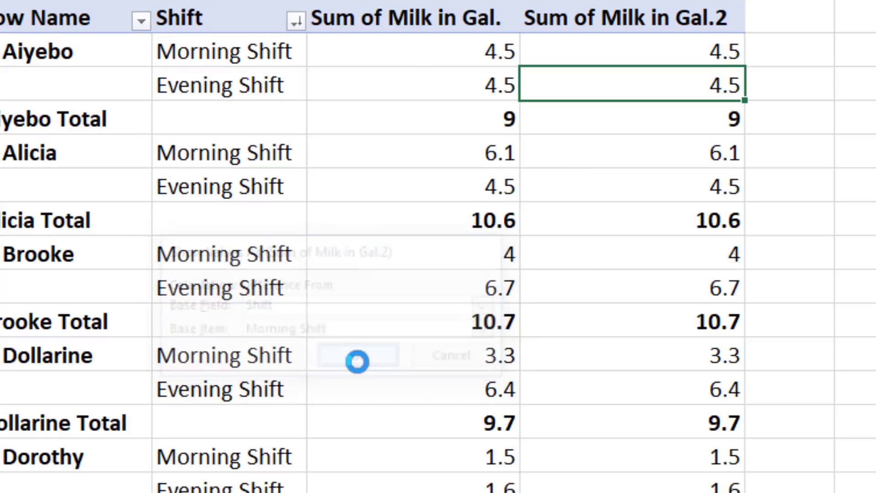
left_click(612, 15)
type("Change")
key("Return")
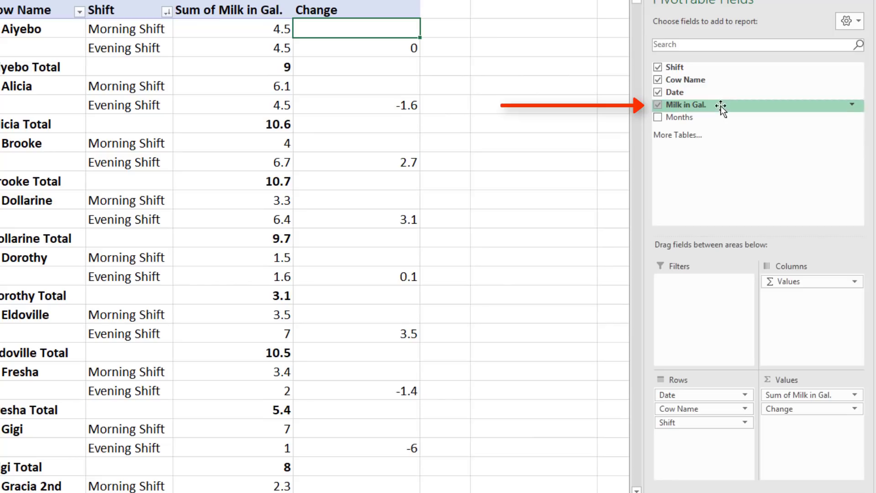
Add a third Milk in Gal. column as % Difference From Morning Shift, named '% Change'
left_click_drag(693, 103, 770, 352)
left_click_drag(793, 426, 793, 429)
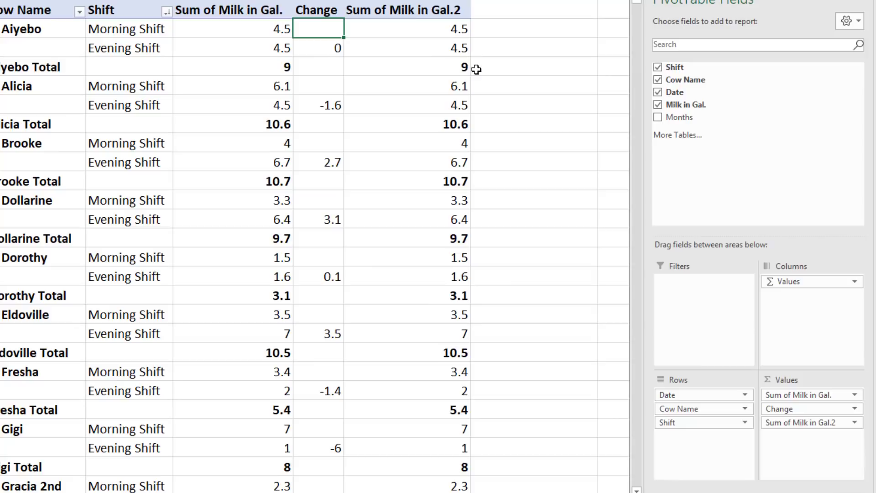
right_click(401, 46)
mouse_move(487, 197)
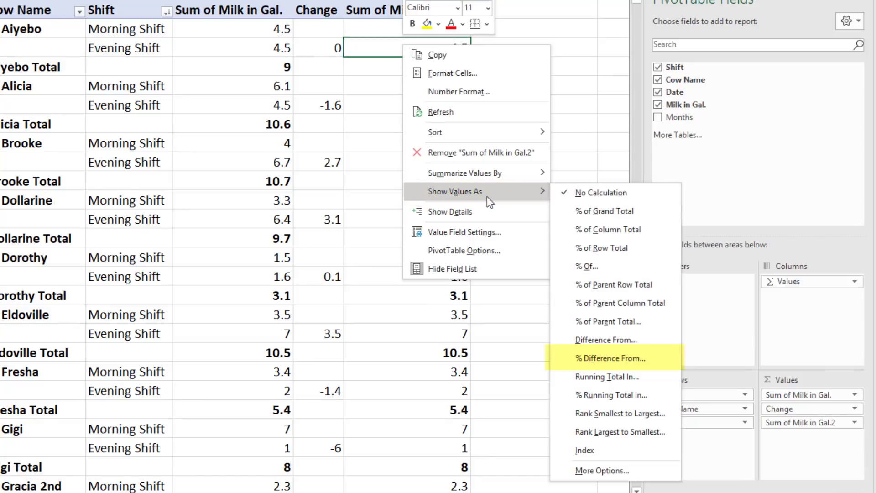
left_click(638, 358)
left_click(438, 133)
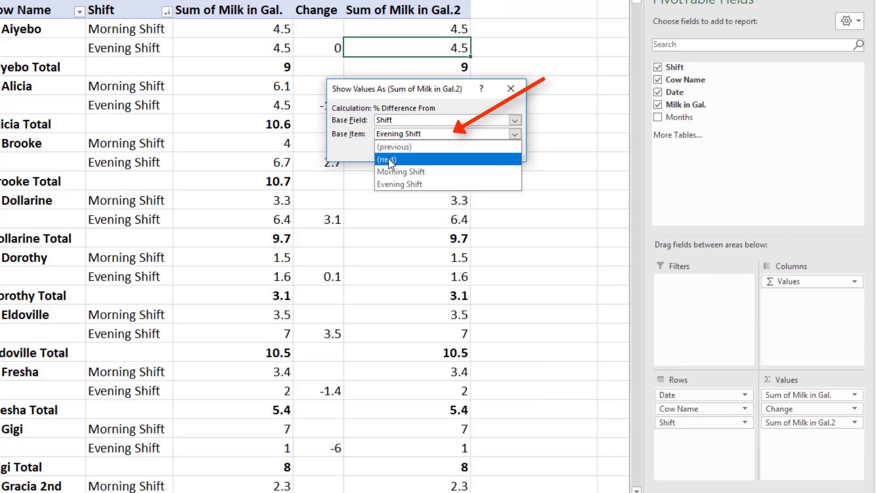
left_click(392, 172)
left_click(432, 148)
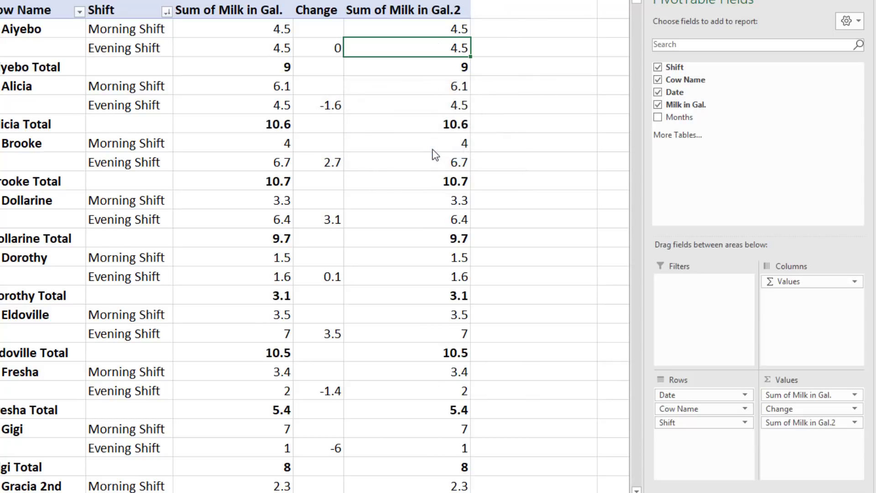
type("% Change")
key("Return")
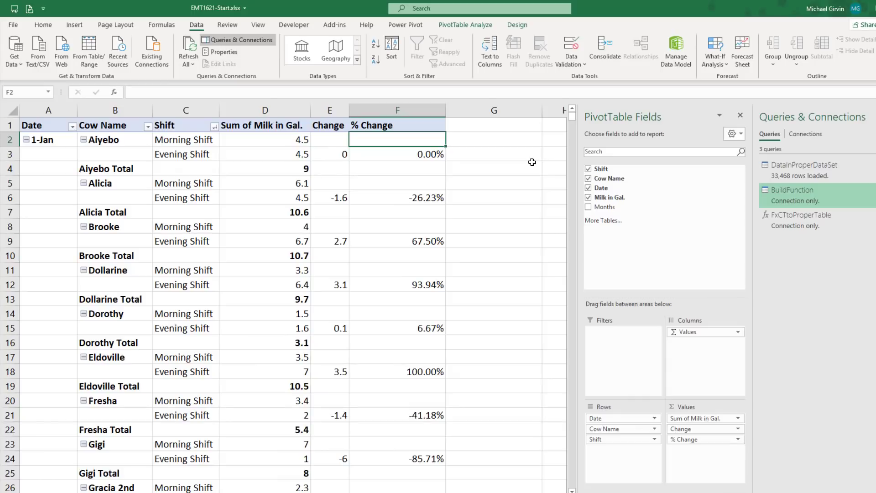
mouse_move(403, 287)
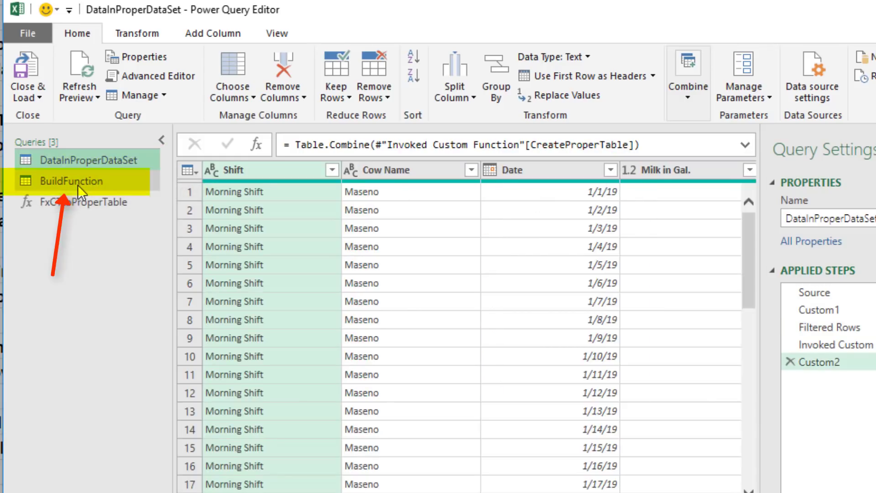
left_click(77, 185)
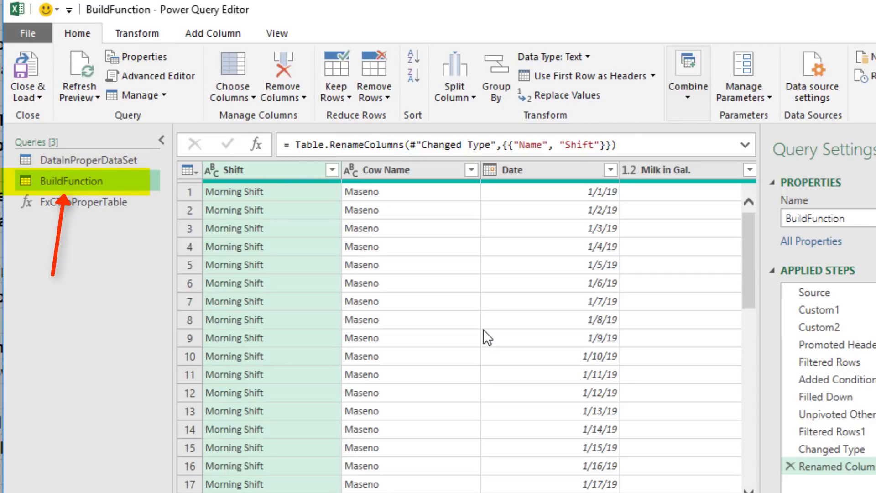
left_click(89, 201)
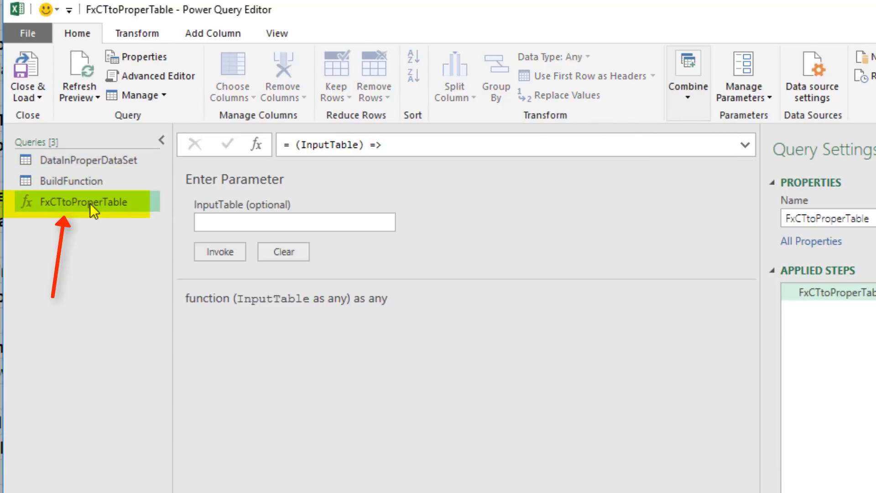
left_click(86, 162)
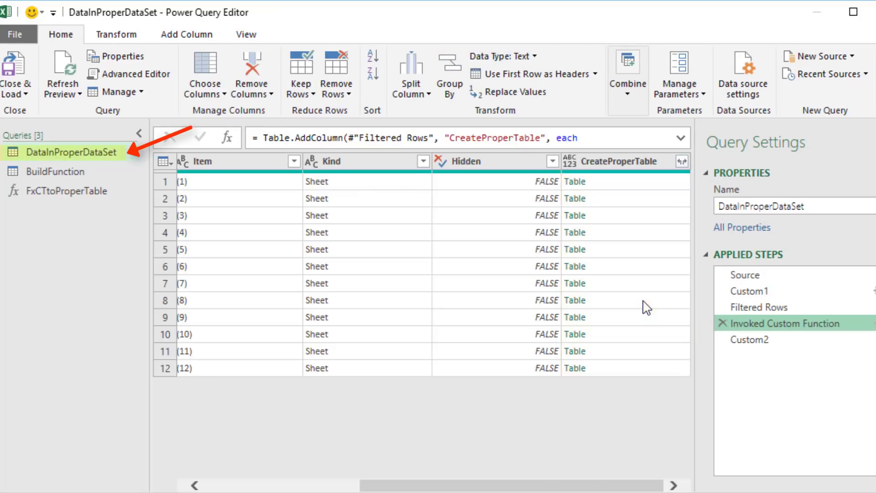
left_click(744, 339)
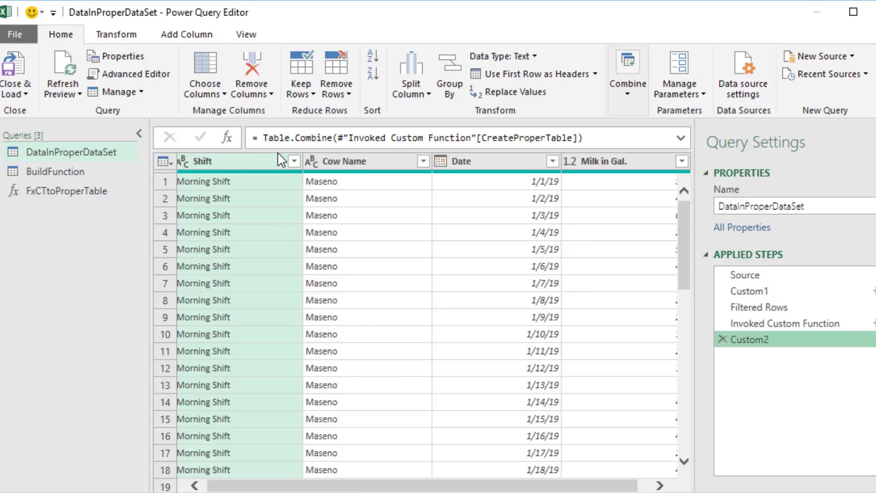